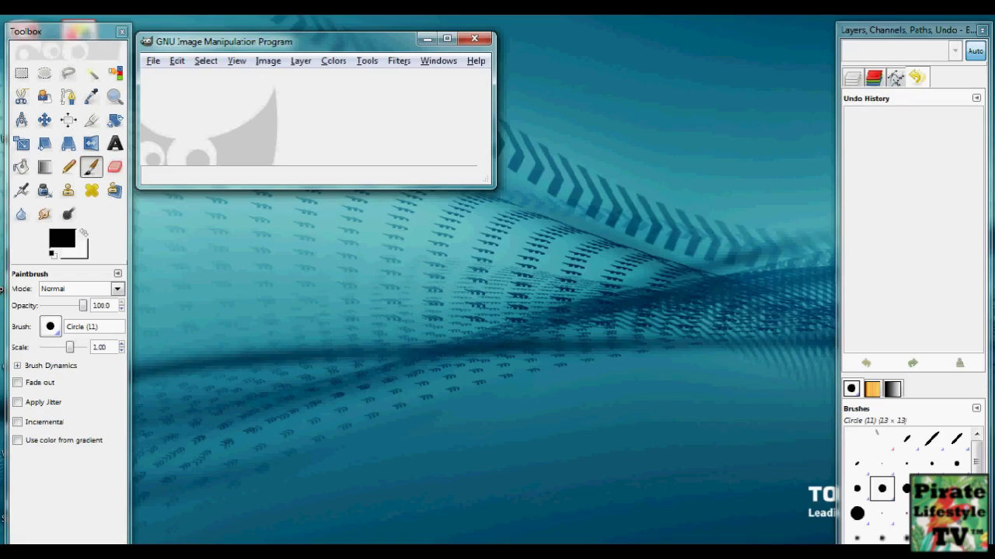
Step: Open the recent image background.jpg, then shrink and reposition its window between the toolbox and the layers dock
left_click(153, 60)
mouse_move(190, 158)
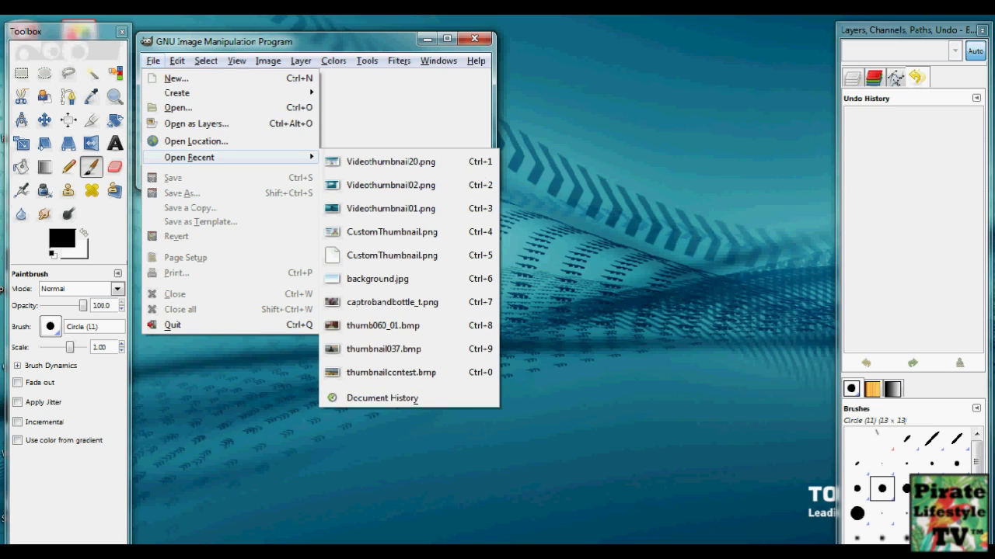
left_click(377, 279)
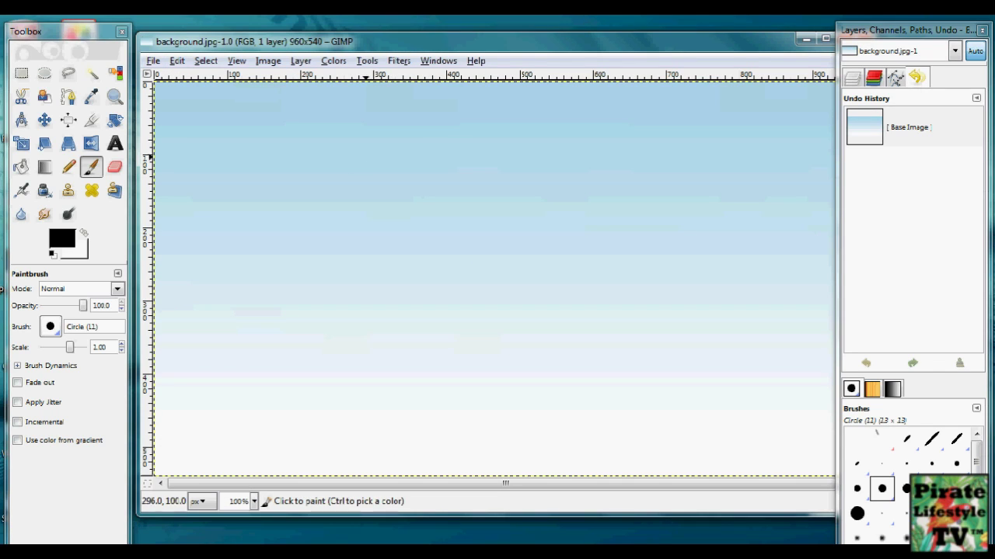
left_click_drag(556, 42, 521, 45)
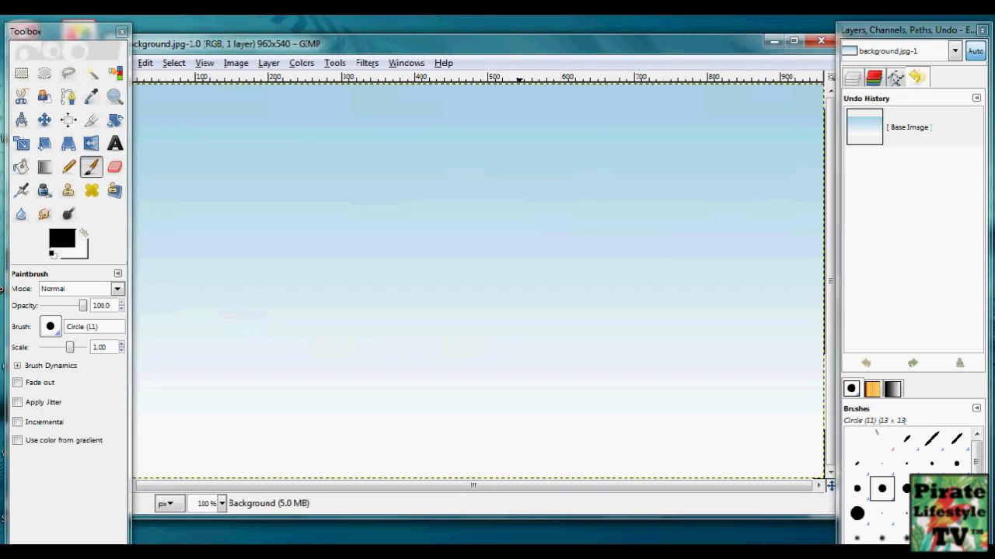
left_click_drag(614, 43, 564, 43)
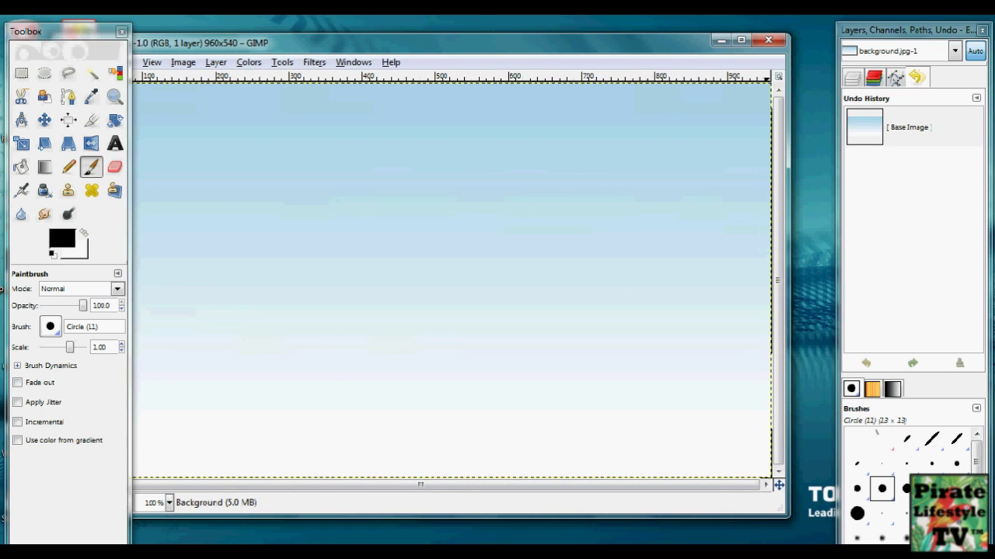
left_click_drag(788, 516, 729, 476)
left_click_drag(420, 42, 509, 36)
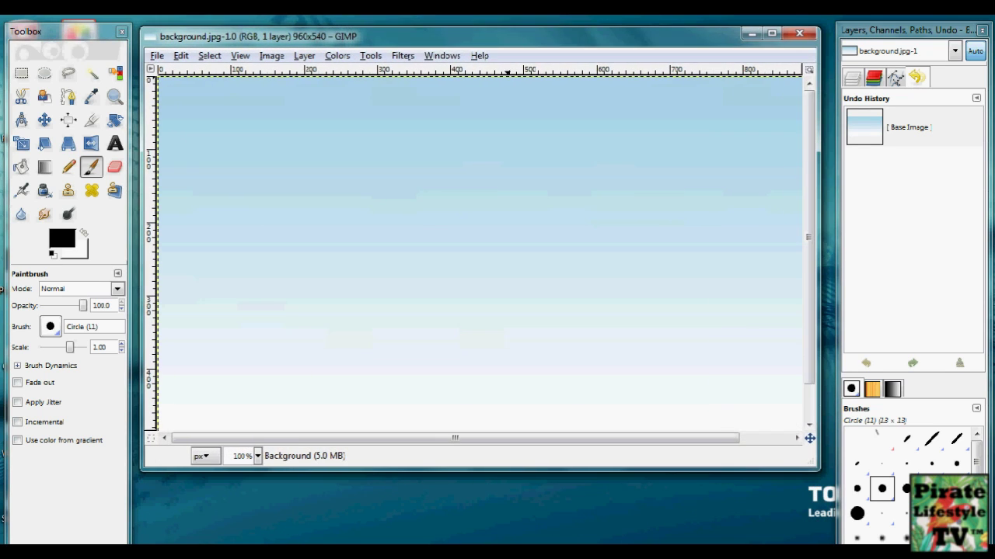
left_click(156, 55)
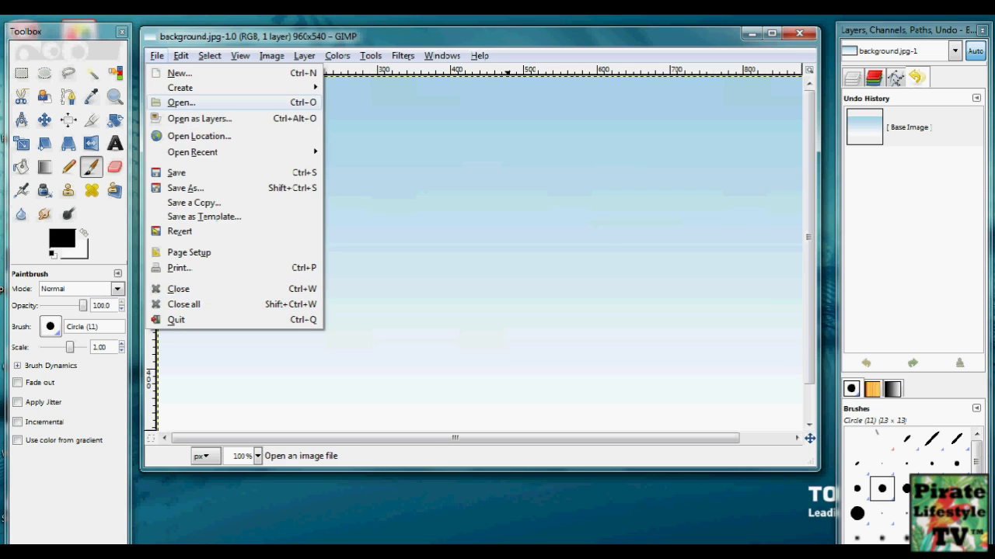
left_click(179, 100)
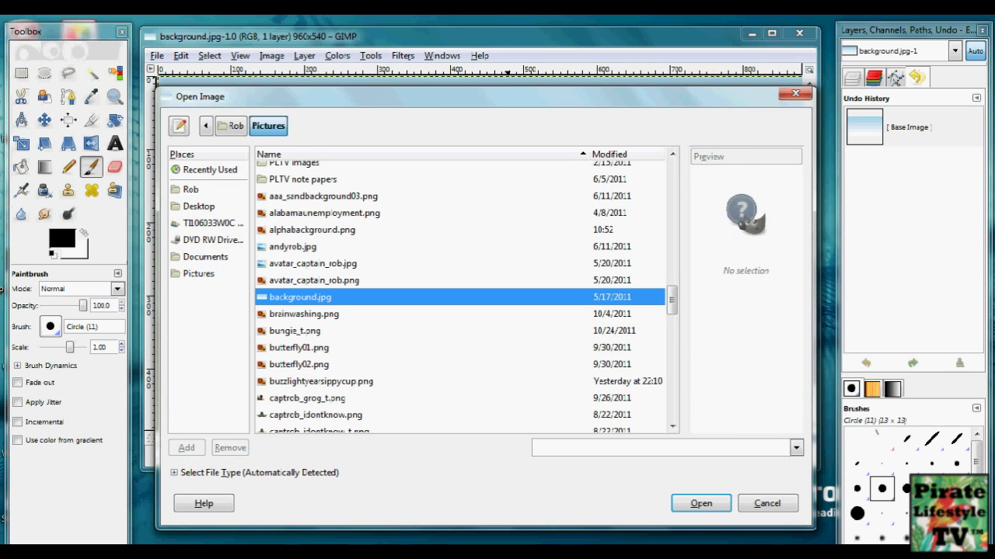
key("Return")
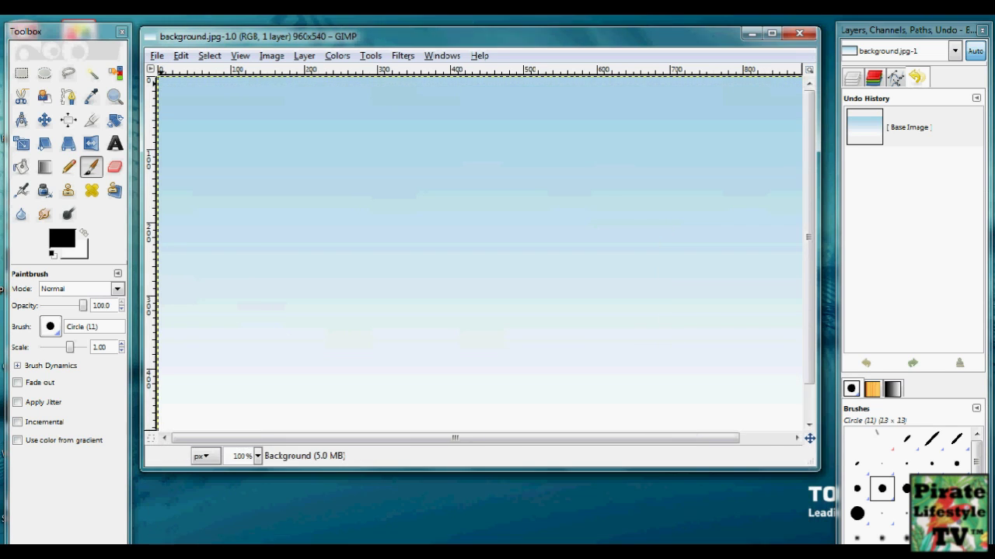
Step: Open the recent image captrobandbottle_t.png and cut its whole picture to the clipboard
left_click(156, 55)
mouse_move(193, 152)
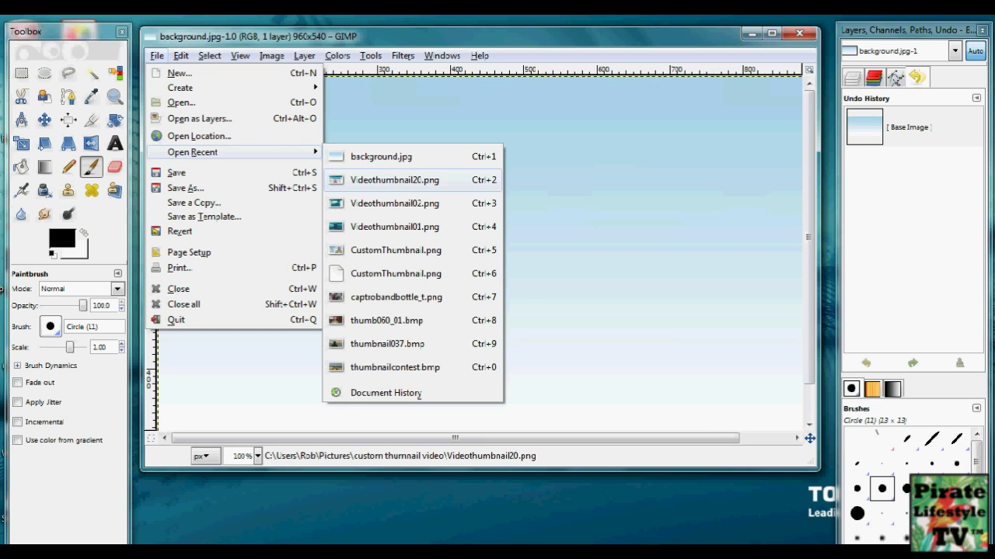
left_click(384, 297)
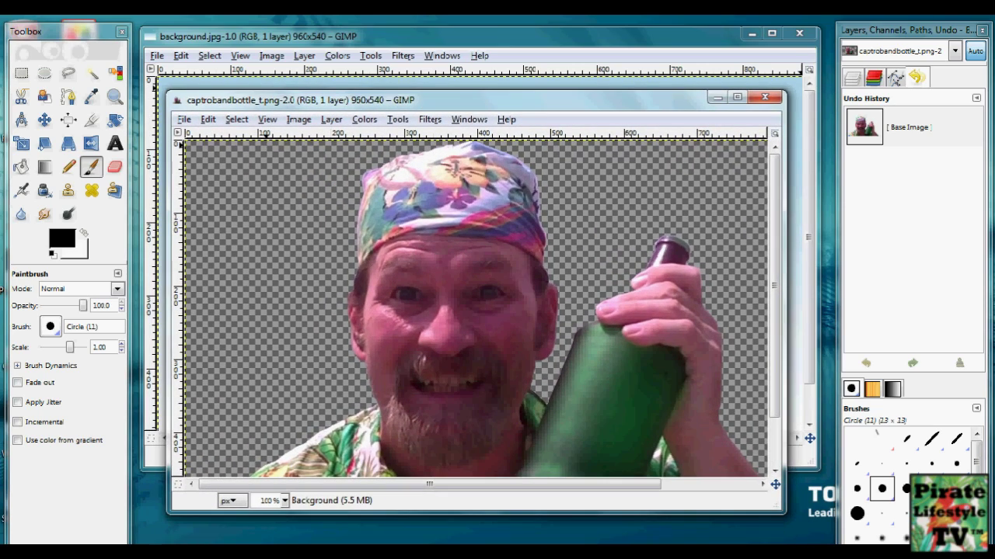
left_click(207, 119)
left_click(225, 206)
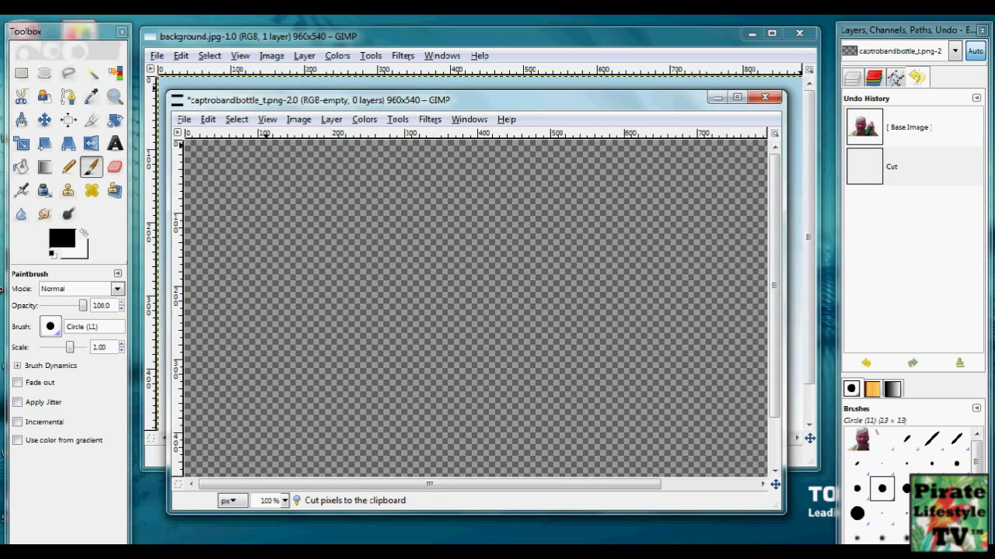
Step: Open the recent image thumb060_01.bmp and move its window up slightly so the whole picture is accessible
left_click(184, 119)
mouse_move(233, 215)
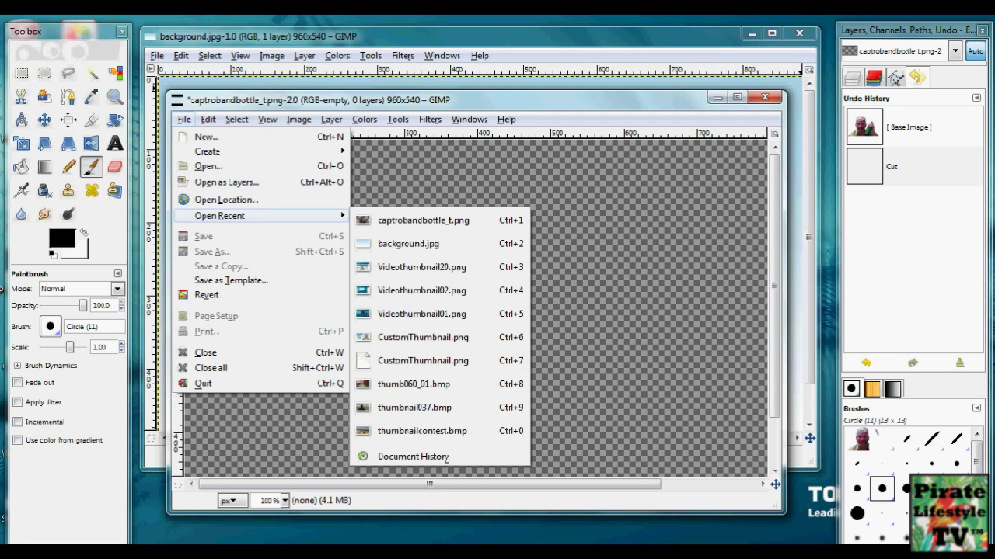
key("Down")
key("Down")
key("Down")
key("Down")
key("Down")
key("Down")
key("Down")
key("Down")
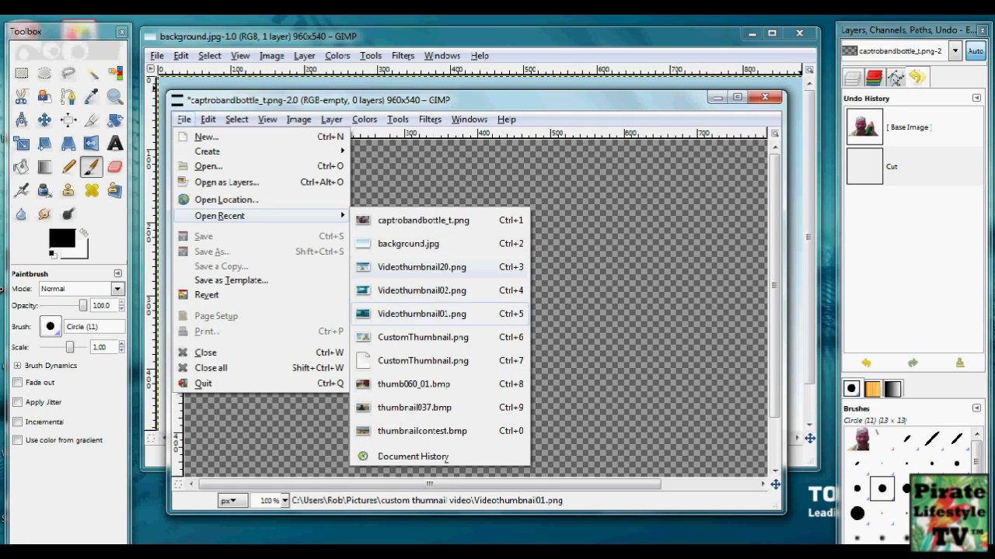
key("Return")
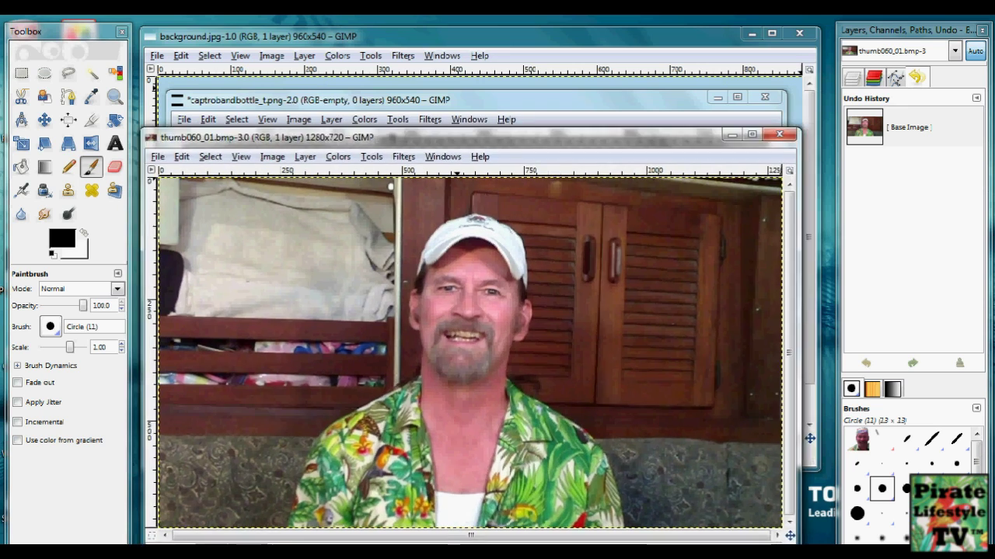
left_click_drag(457, 137, 468, 115)
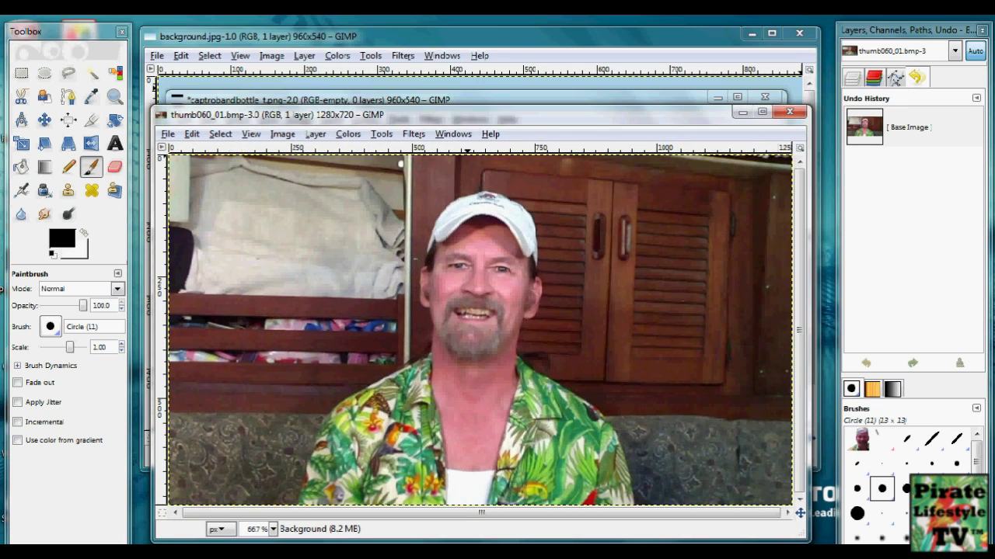
Step: Bring background.jpg, captrobandbottle_t.png and thumb060_01.bmp to the front in turn, ending on thumb060_01.bmp
left_click(466, 36)
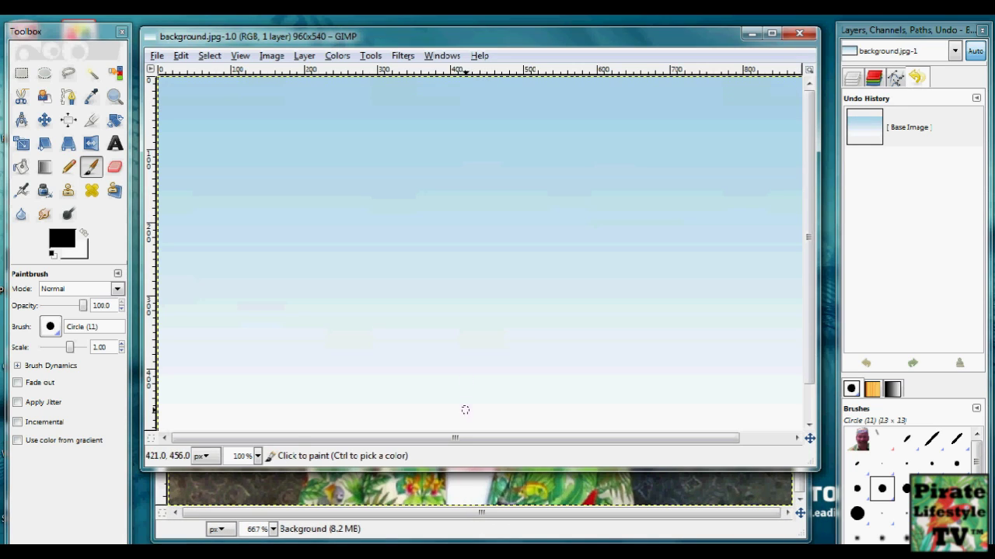
left_click(384, 551)
left_click(380, 486)
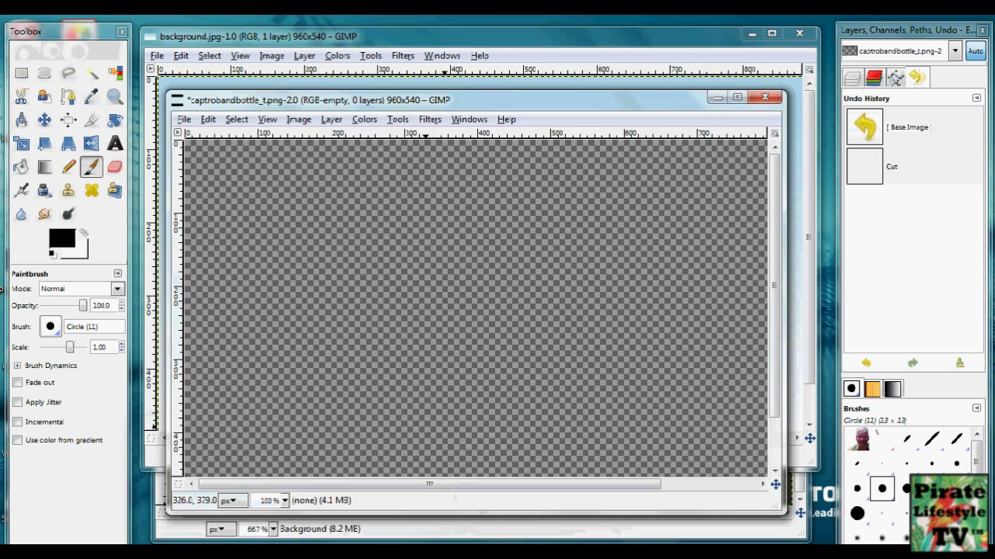
mouse_move(384, 552)
left_click(533, 488)
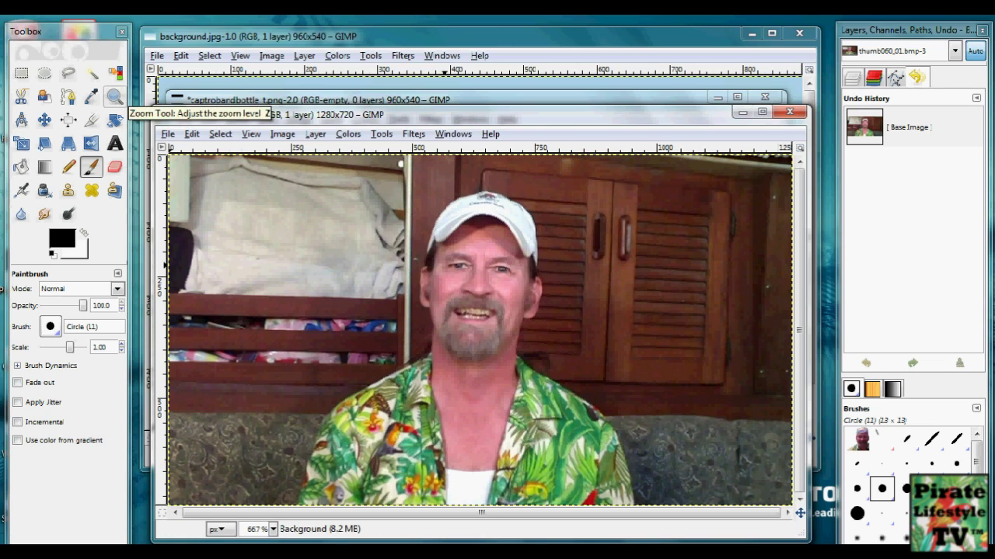
Step: Start a Free Select outline at the photo's bottom border and trace up the lower left sleeve edge of the man's shirt
left_click(114, 95)
left_click_drag(265, 437, 356, 507)
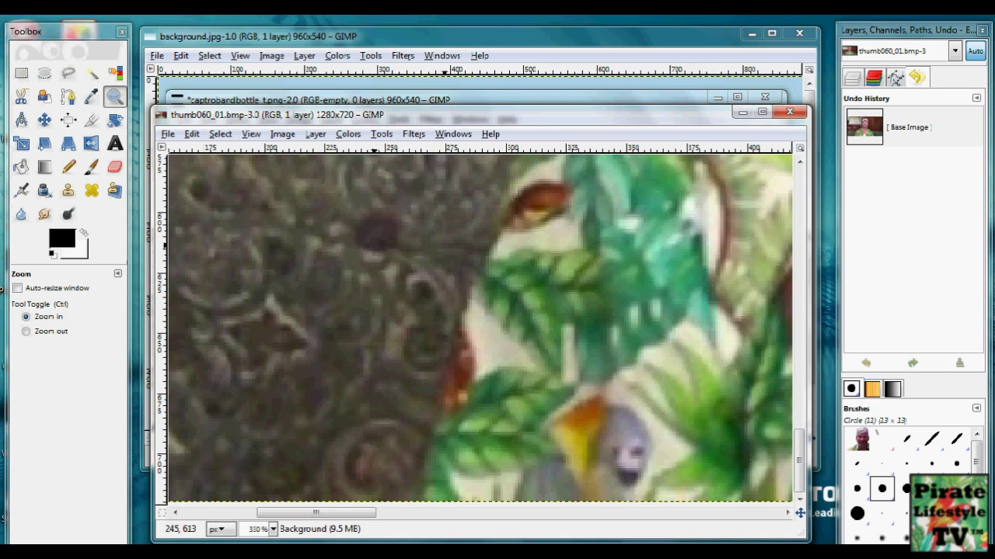
left_click_drag(317, 268, 558, 499)
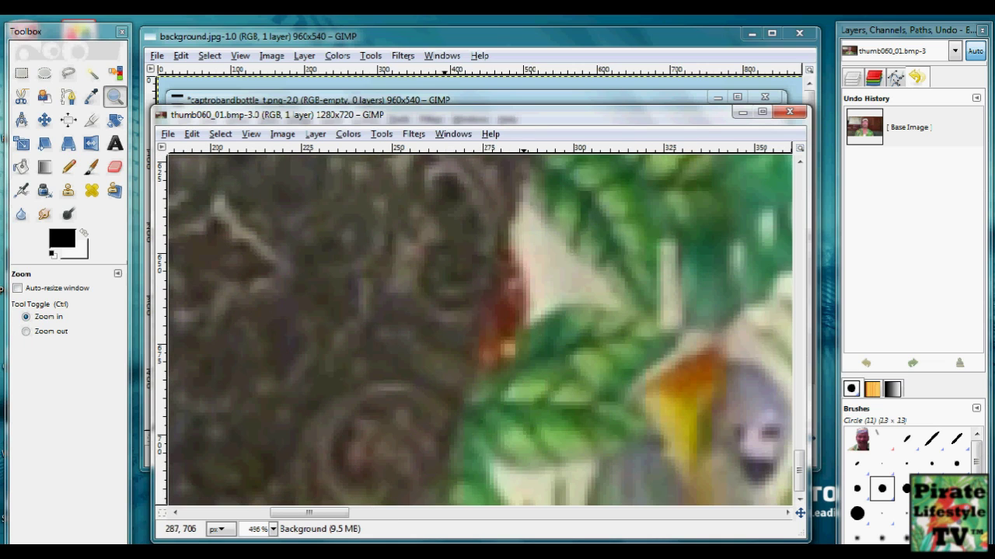
left_click(67, 73)
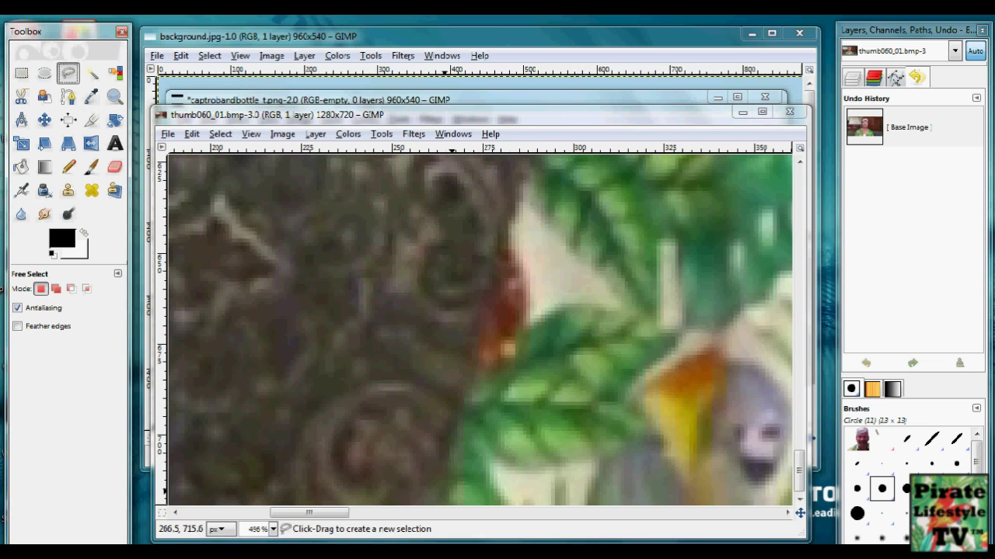
scroll(465, 485, "down", 1)
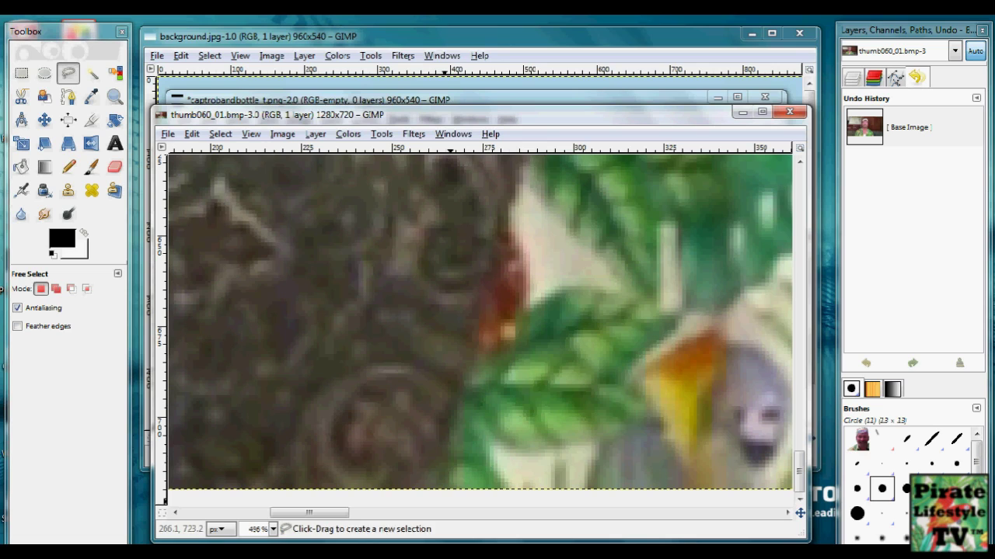
left_click(451, 488)
left_click_drag(449, 467, 457, 398)
left_click(476, 350)
left_click_drag(468, 331, 522, 165)
scroll(522, 463, "up", 5)
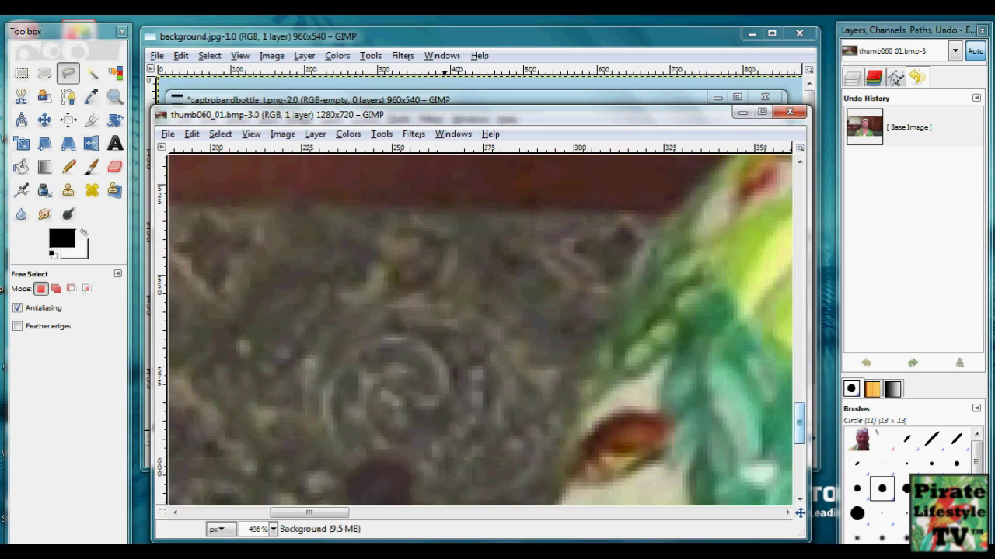
Step: Continue the Free Select outline up the upper left sleeve to the start of the shoulder
left_click_drag(565, 377, 587, 304)
left_click(620, 207)
left_click_drag(799, 437, 799, 419)
left_click(668, 258)
left_click_drag(328, 513, 376, 513)
left_click_drag(799, 419, 799, 398)
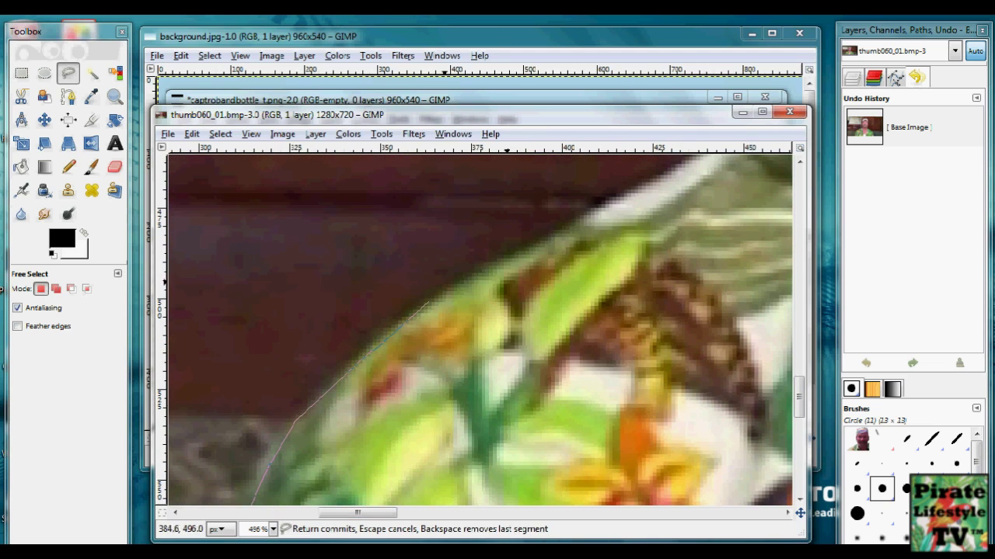
Step: Trace the Free Select outline along the left shoulder and over the shirt collar to the neck
scroll(730, 311, "up", 4)
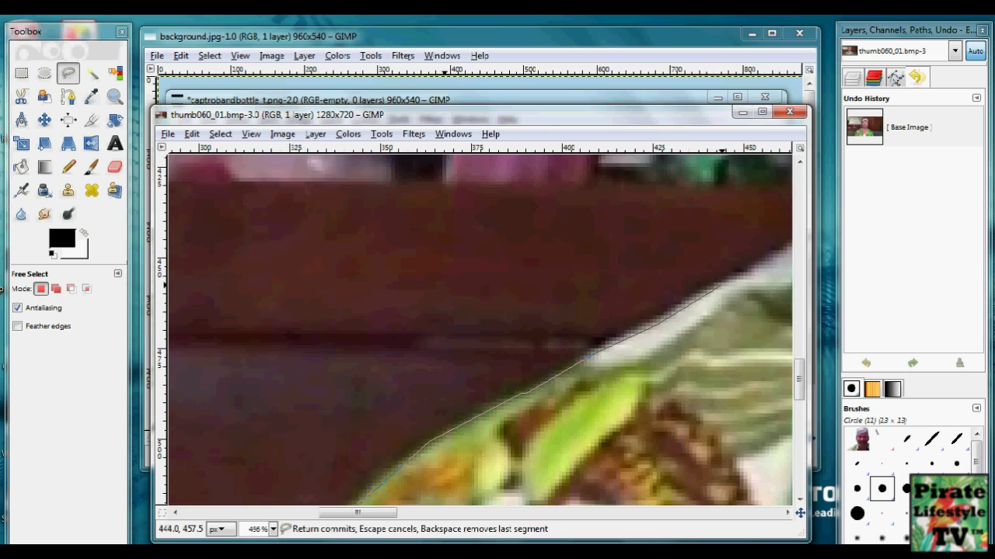
scroll(728, 286, "right", 8)
left_click(472, 183)
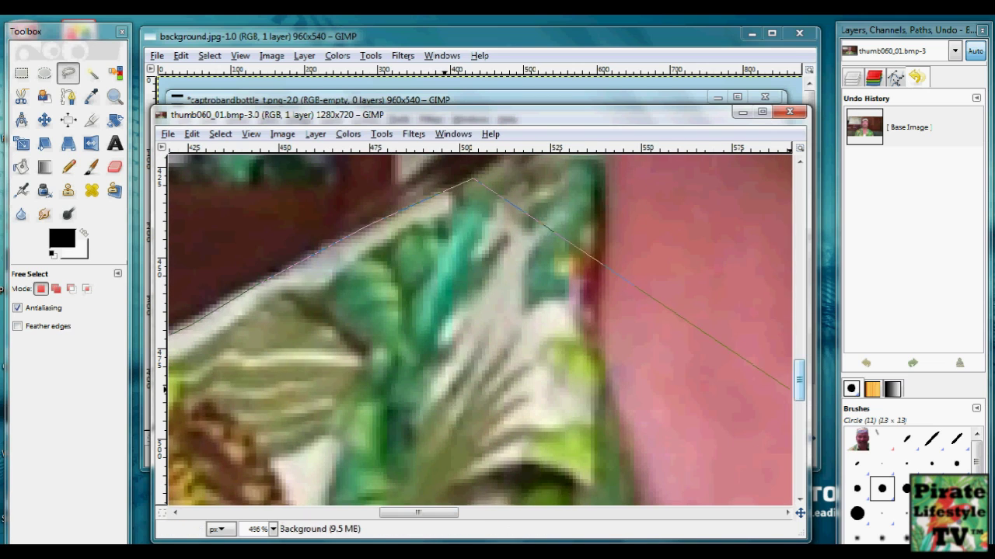
left_click_drag(799, 380, 798, 354)
left_click(512, 350)
left_click(551, 316)
left_click(565, 303)
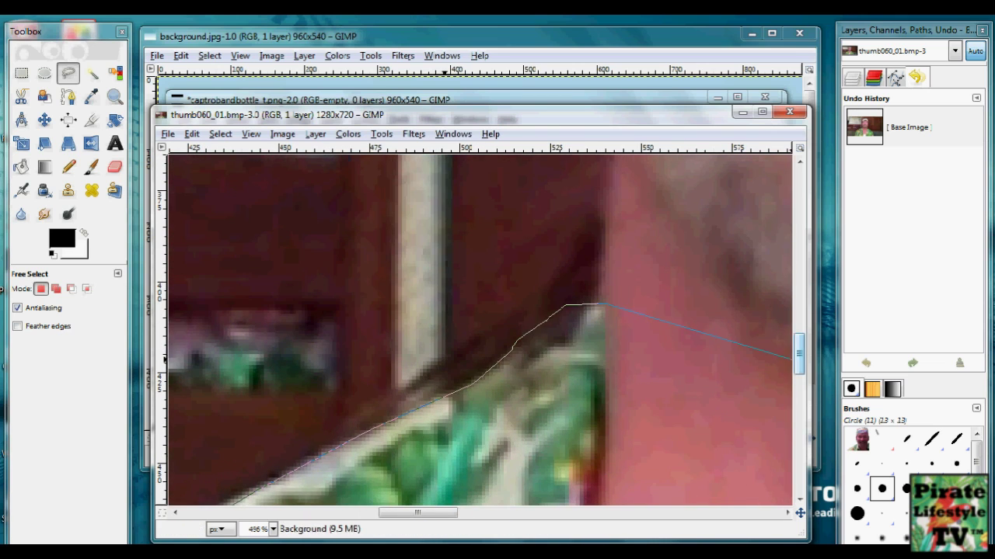
Step: Extend the Free Select outline up the left side of the neck and jaw and around the ear
scroll(482, 330, "up", 5)
scroll(600, 373, "up", 3)
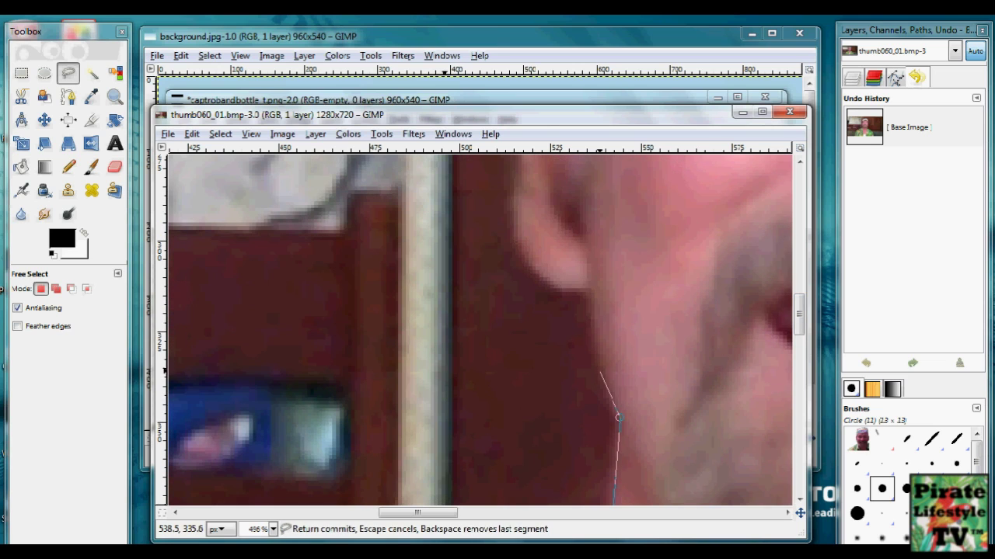
left_click(589, 325)
scroll(730, 280, "up", 5)
left_click(510, 372)
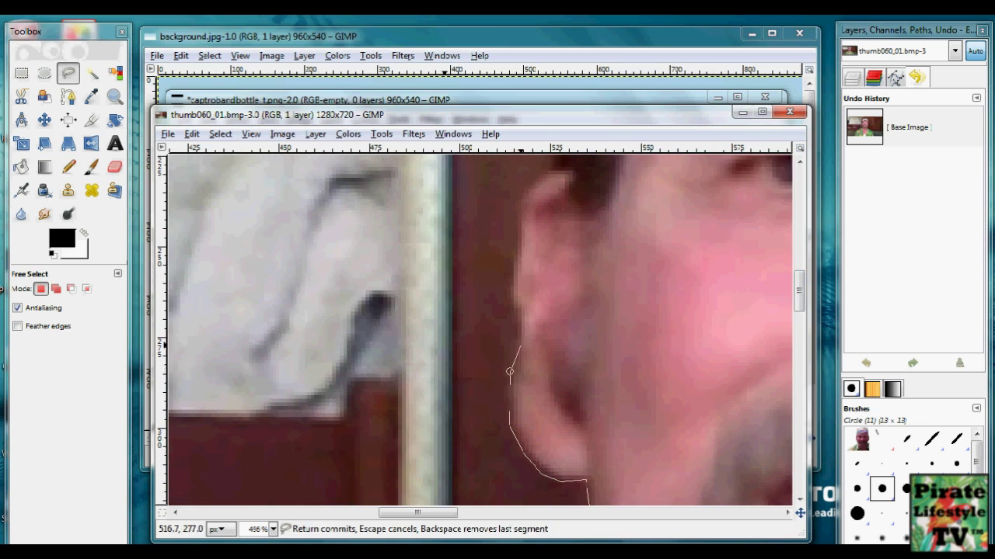
left_click(506, 282)
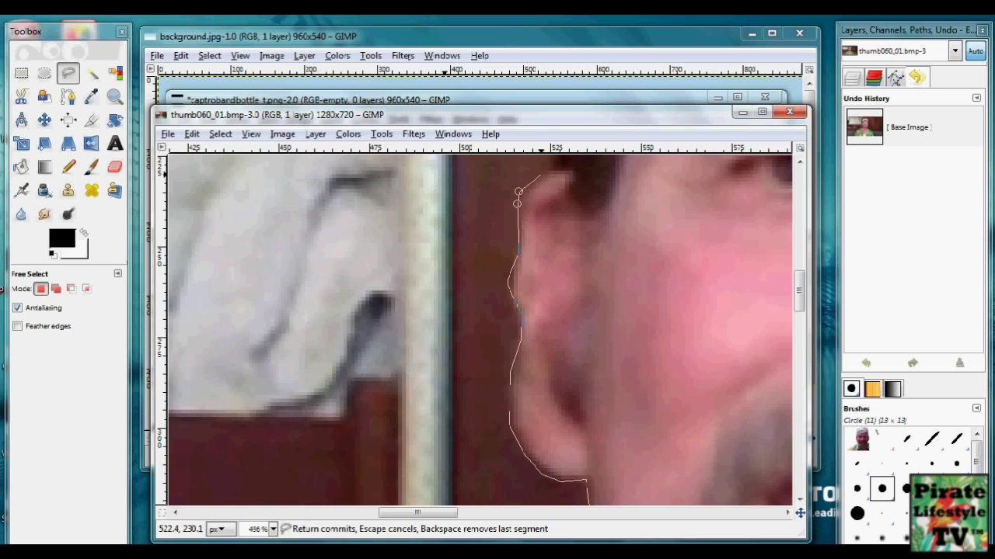
Step: Continue the Free Select outline along the hair above the ear and onto the cap's left edge
scroll(548, 167, "up", 8)
left_click(552, 407)
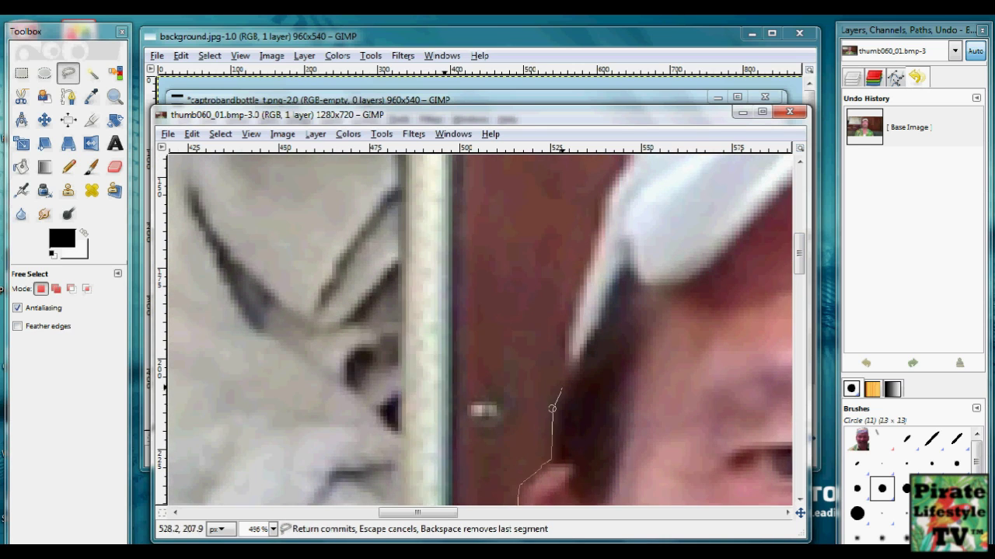
left_click(603, 226)
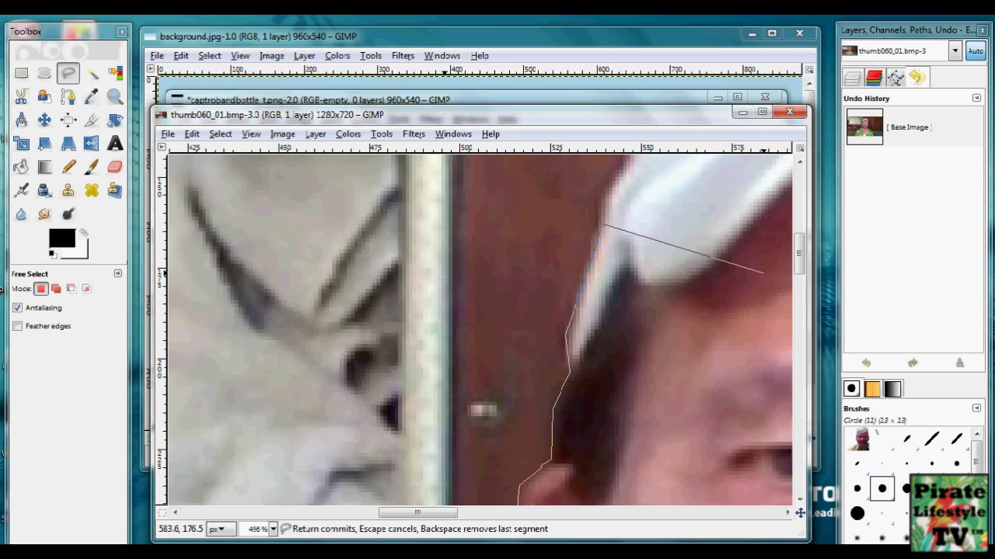
Step: Continue the Free Select outline up the cap's left side and across its top
scroll(797, 334, "up", 2)
left_click_drag(798, 244, 799, 223)
left_click_drag(418, 513, 469, 513)
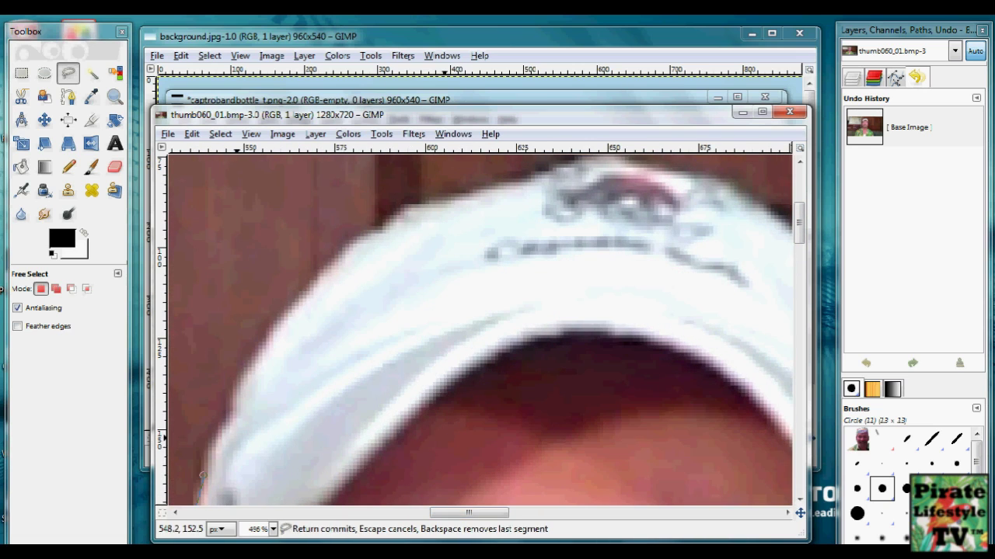
mouse_move(250, 359)
left_mouse_down()
mouse_move(275, 321)
mouse_move(401, 211)
left_mouse_up()
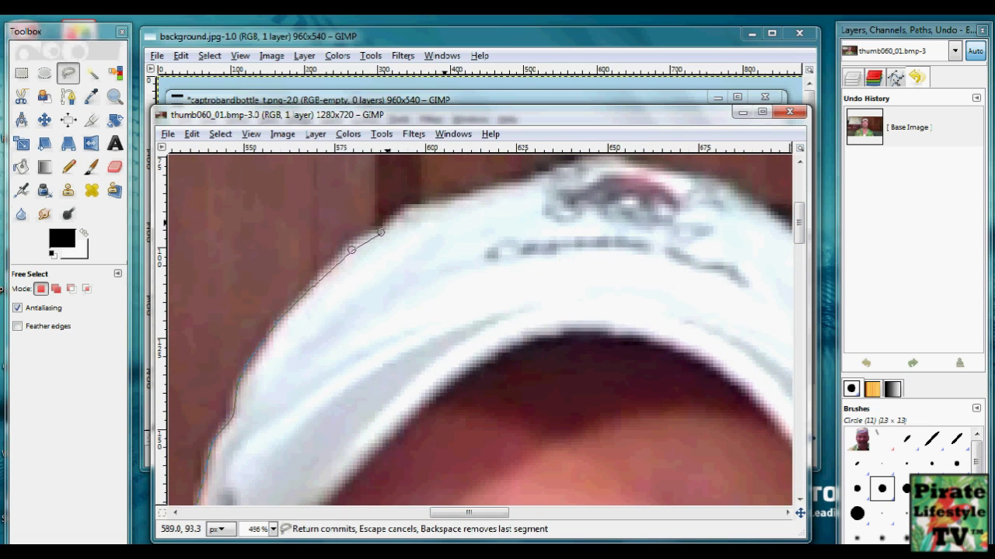
mouse_move(563, 168)
left_mouse_down()
mouse_move(595, 158)
mouse_move(634, 166)
left_mouse_up()
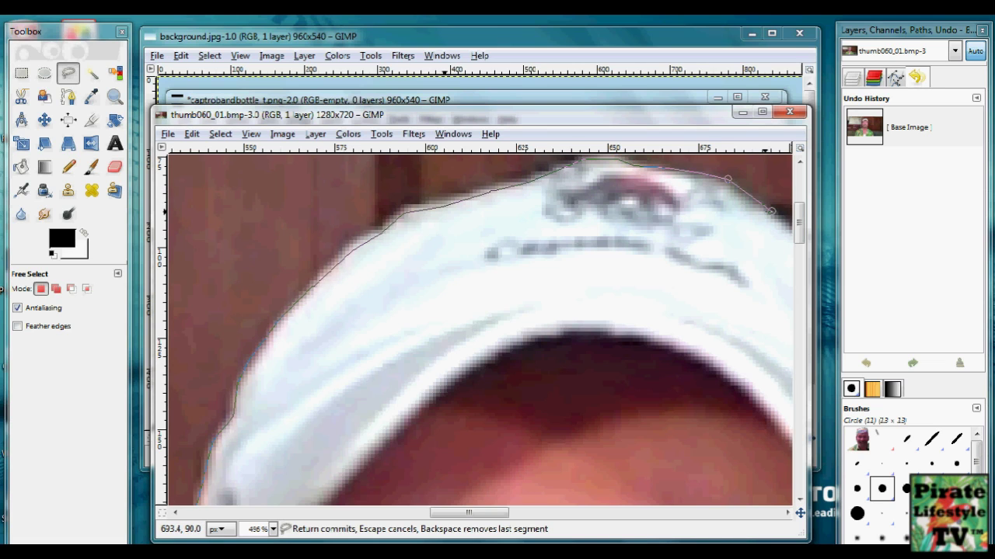
Step: Trace the Free Select outline down the cap's right side to the hair above the right ear
scroll(610, 411, "right", 8)
left_click(442, 232)
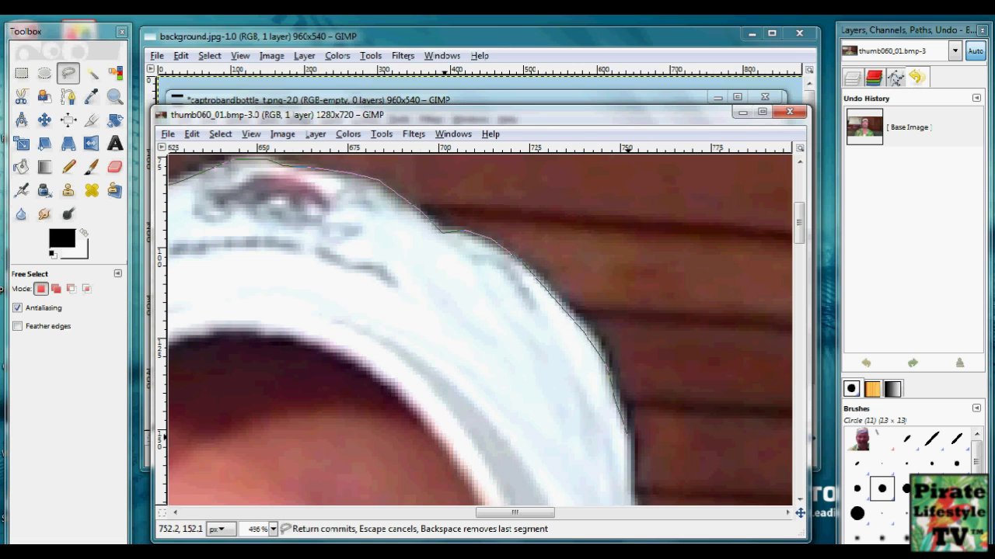
scroll(613, 402, "down", 5)
left_click_drag(645, 418, 633, 470)
left_click_drag(799, 252, 799, 278)
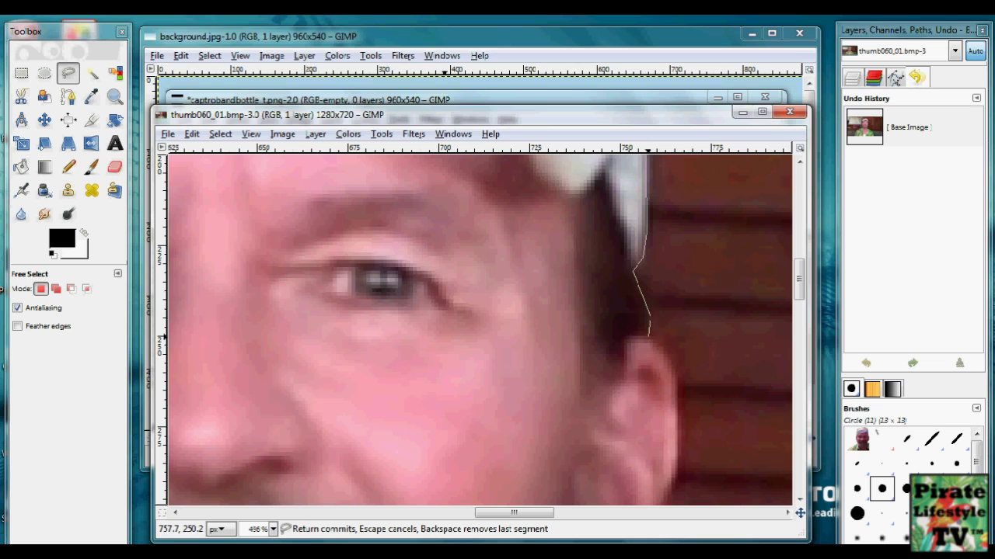
Step: Extend the Free Select outline around the right ear and down the jaw and neck to the shirt collar
left_click(680, 373)
left_click(682, 436)
left_click_drag(799, 275, 798, 305)
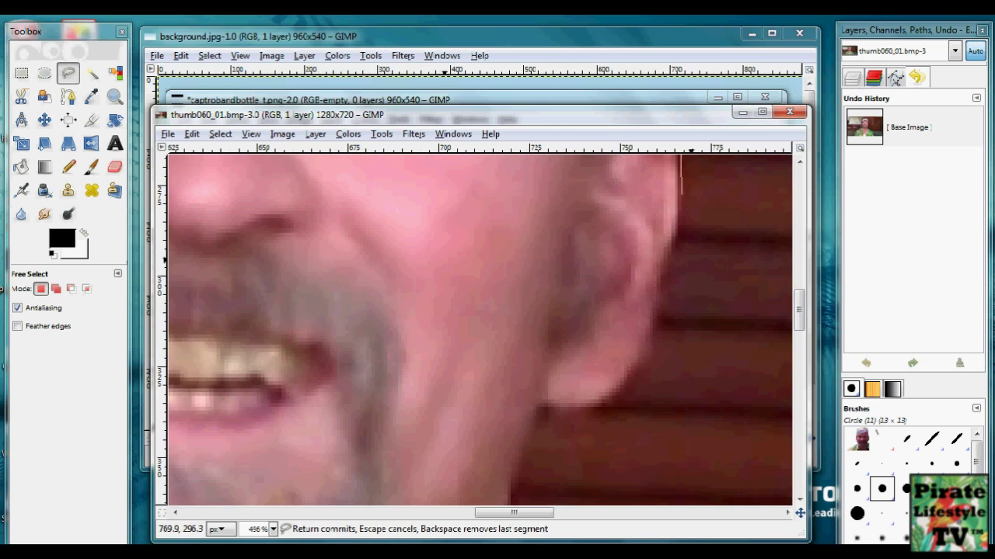
left_click(659, 274)
left_click(634, 371)
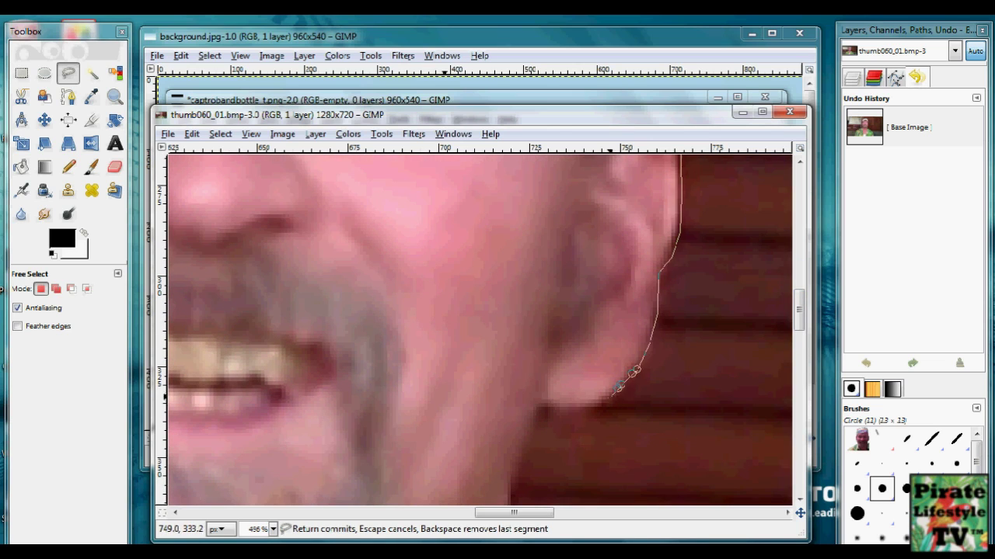
left_click(515, 468)
scroll(777, 300, "down", 5)
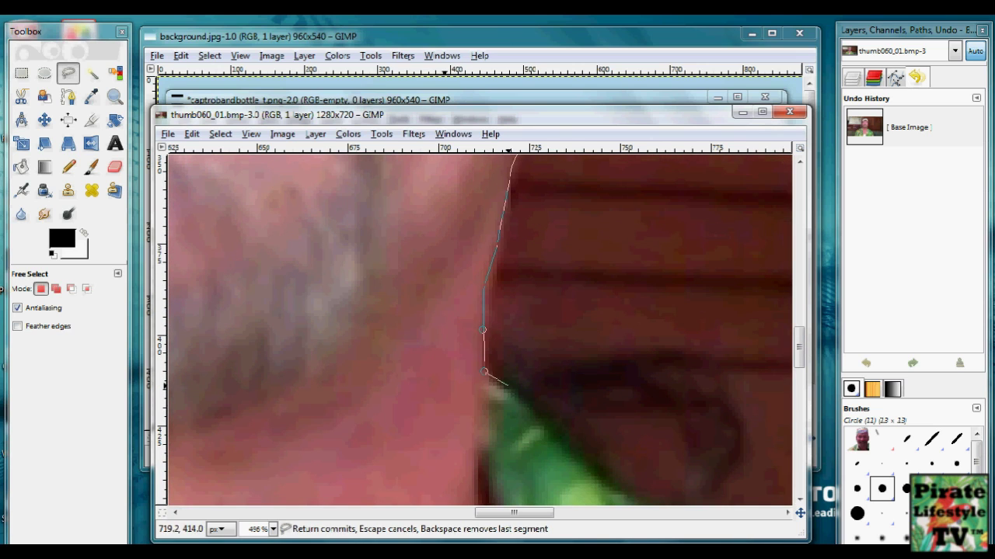
Step: Continue the Free Select outline over the collar's right side and down the slope of the right shoulder
left_click(544, 416)
left_click(572, 442)
left_click_drag(799, 361, 799, 393)
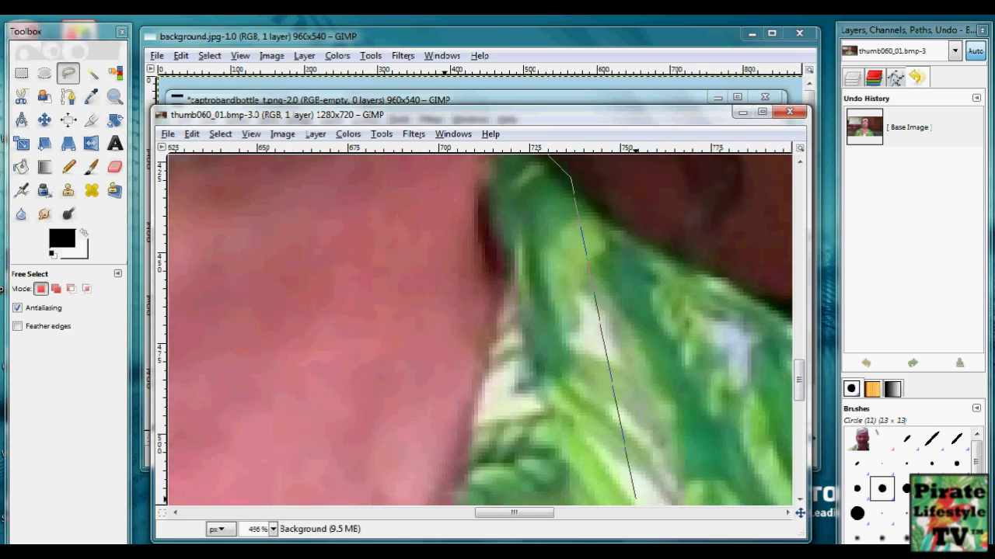
left_click_drag(528, 512, 564, 513)
scroll(480, 330, "right", 1)
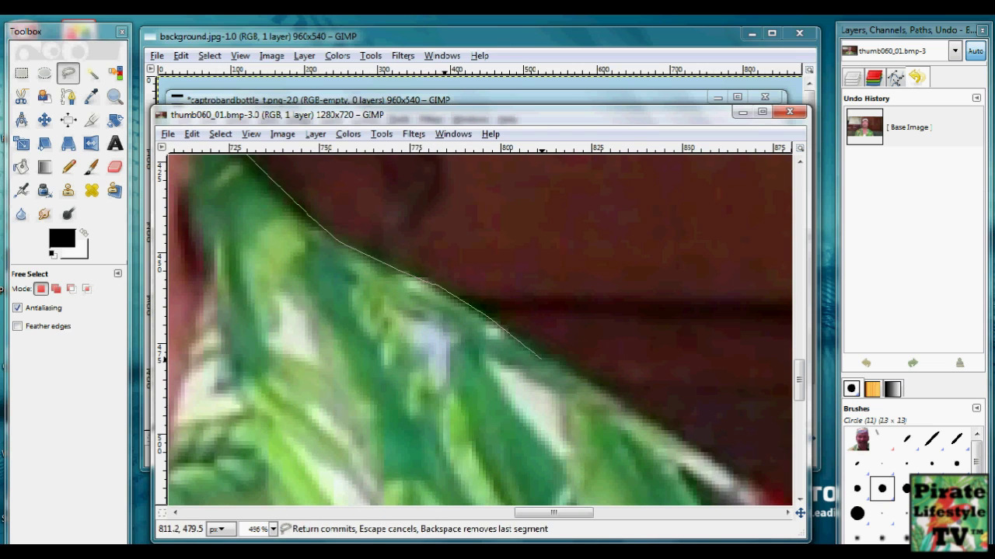
left_click(684, 437)
left_click(728, 468)
Step: Trace the Free Select outline around the outer end of the right shoulder to the top of the sleeve
left_click_drag(567, 513, 609, 513)
left_click_drag(799, 386, 799, 419)
left_click(476, 268)
left_click(520, 308)
left_click(523, 328)
left_click(516, 339)
left_click(544, 353)
left_click(571, 373)
left_click(588, 388)
left_click(607, 414)
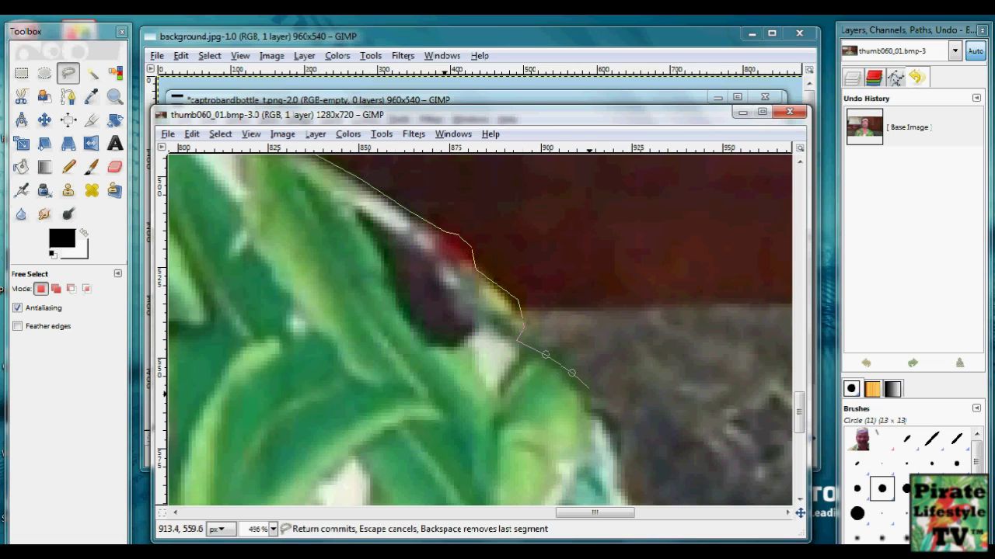
Step: Continue the Free Select outline down the outer edge of the right sleeve toward the image's lower edge
scroll(699, 408, "down", 5)
left_click(622, 242)
left_click(623, 301)
left_click(643, 325)
left_click(651, 345)
left_click(672, 415)
left_click_drag(799, 448, 798, 468)
left_click(711, 375)
left_click(721, 409)
left_click(728, 485)
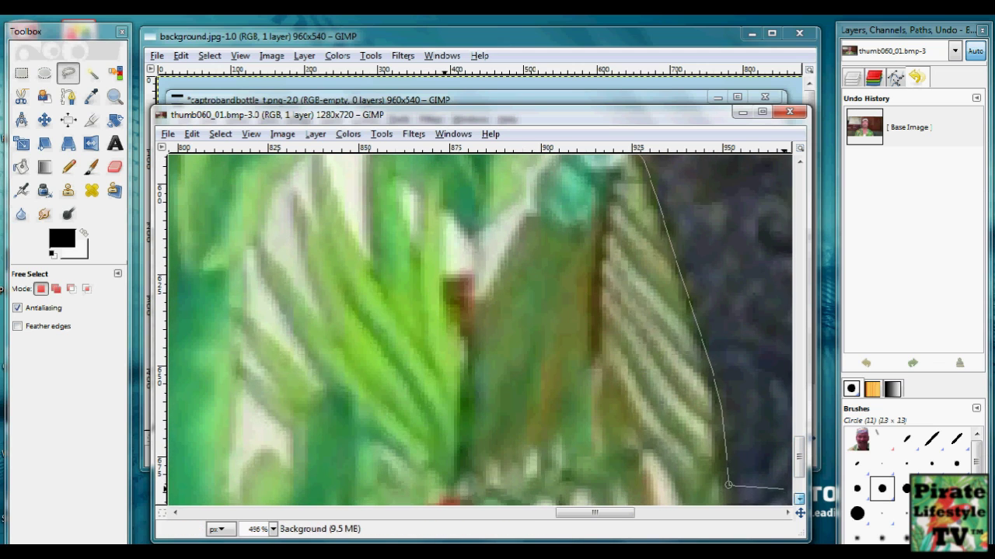
Step: Run the Free Select outline below the image's lower edge and close it at its starting point by the left sleeve
scroll(783, 490, "down", 5)
left_click(742, 457)
left_click_drag(619, 513, 341, 513)
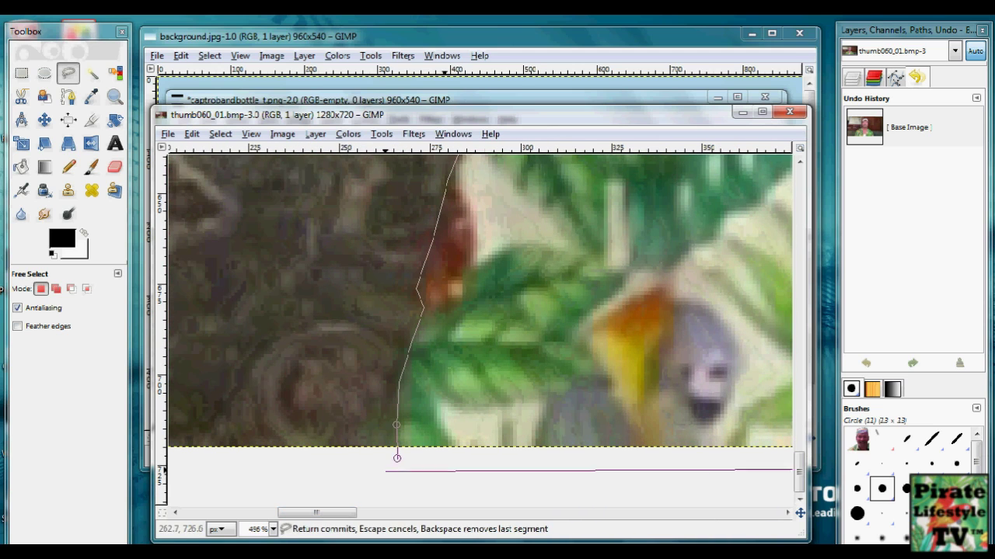
left_click(396, 463)
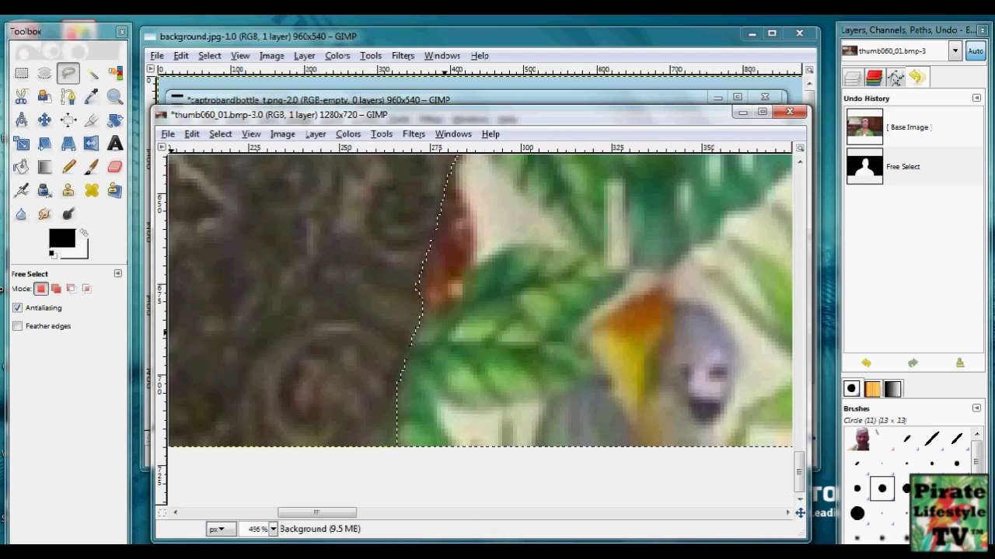
Step: Copy the selected man from thumb060_01.bmp and paste him into the empty captrobandbottle_t.png image
left_click(115, 97)
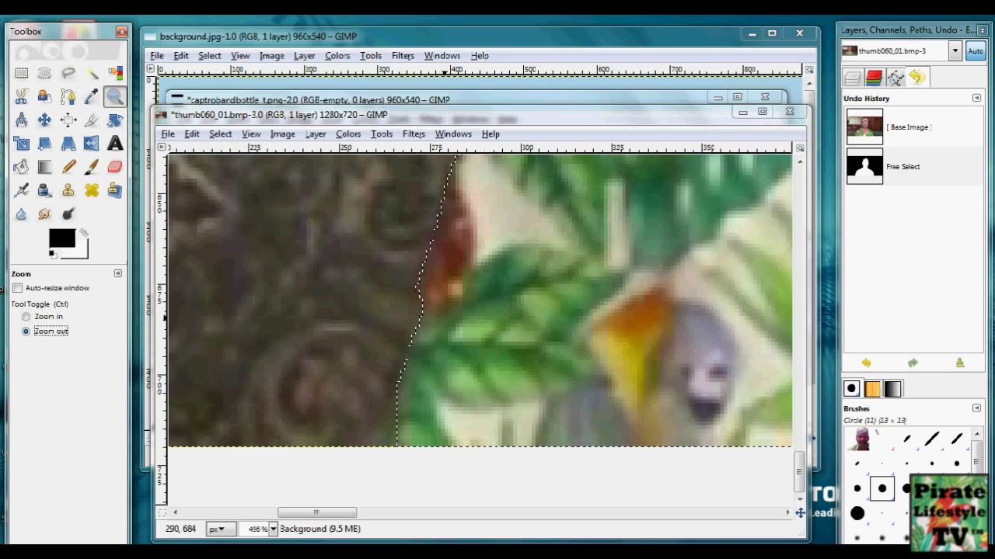
left_click(484, 317)
left_click(484, 317)
left_click(484, 317)
left_click(484, 317)
left_click(484, 317)
left_click(484, 317)
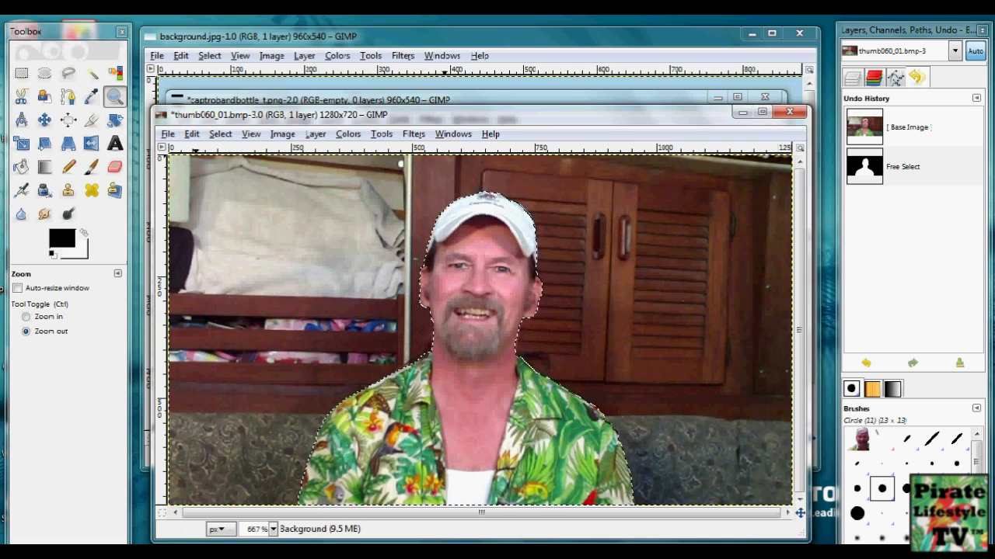
left_click(192, 134)
left_click(223, 236)
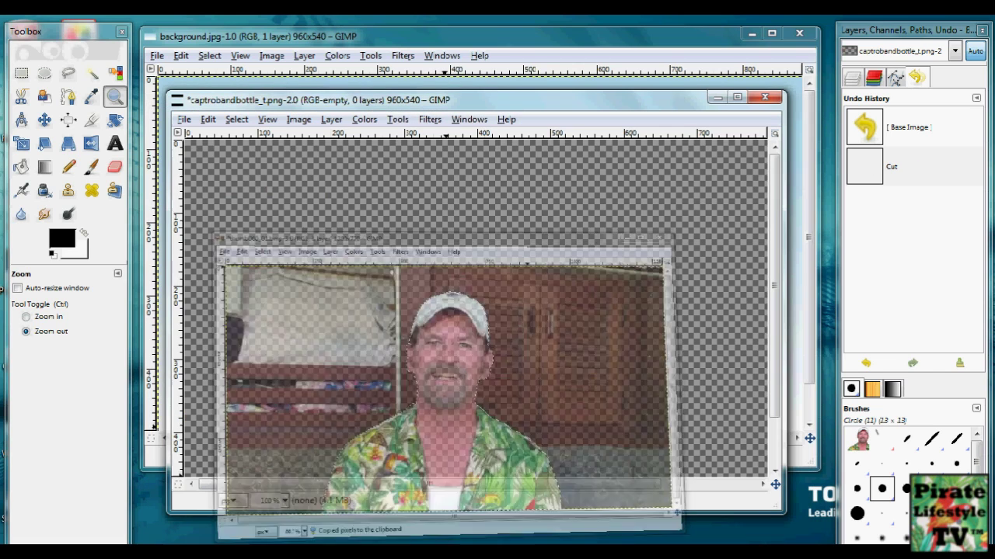
left_click(742, 111)
left_click(208, 119)
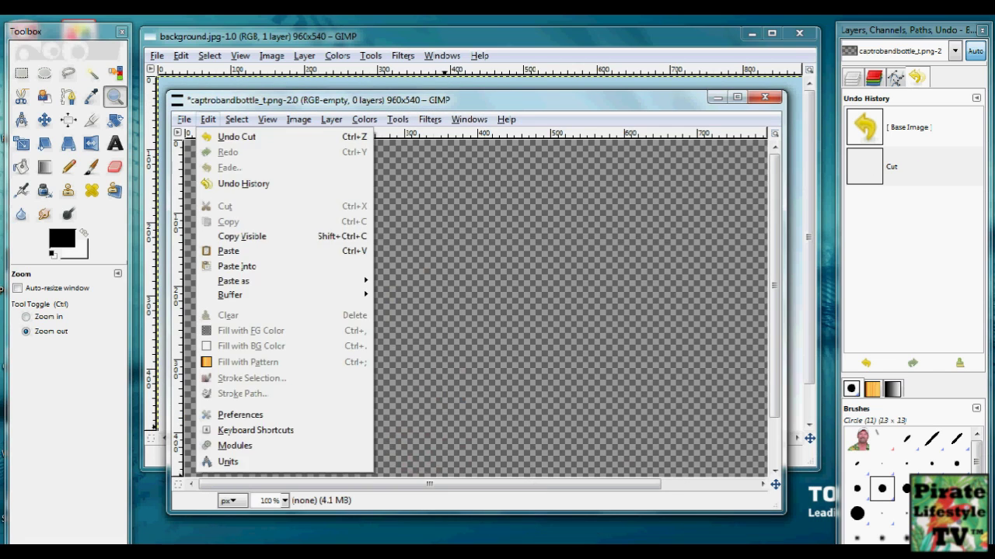
left_click(219, 251)
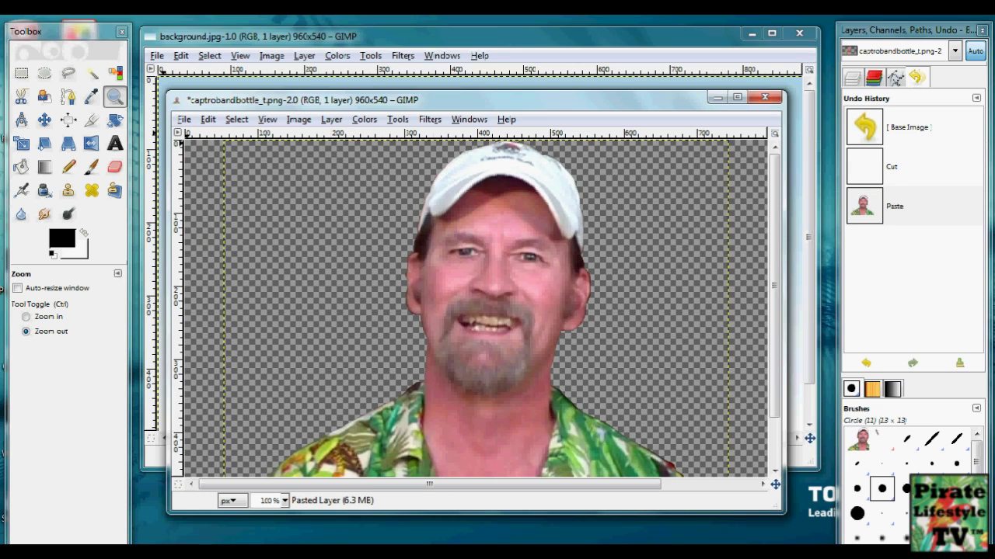
Step: Scale the pasted layer down to 576 × 538 pixels with the aspect ratio locked
left_click(21, 143)
left_click(476, 376)
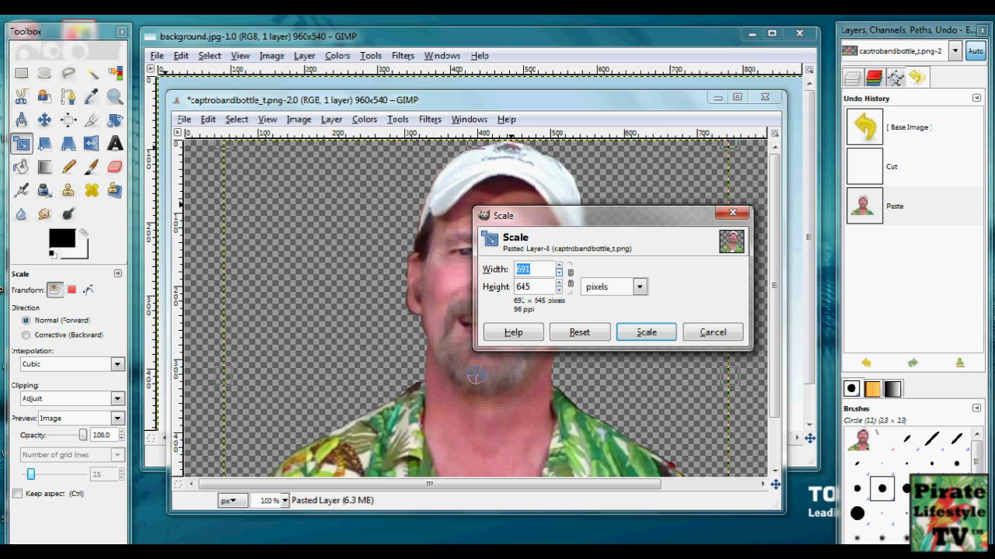
left_click(570, 277)
left_click(558, 291)
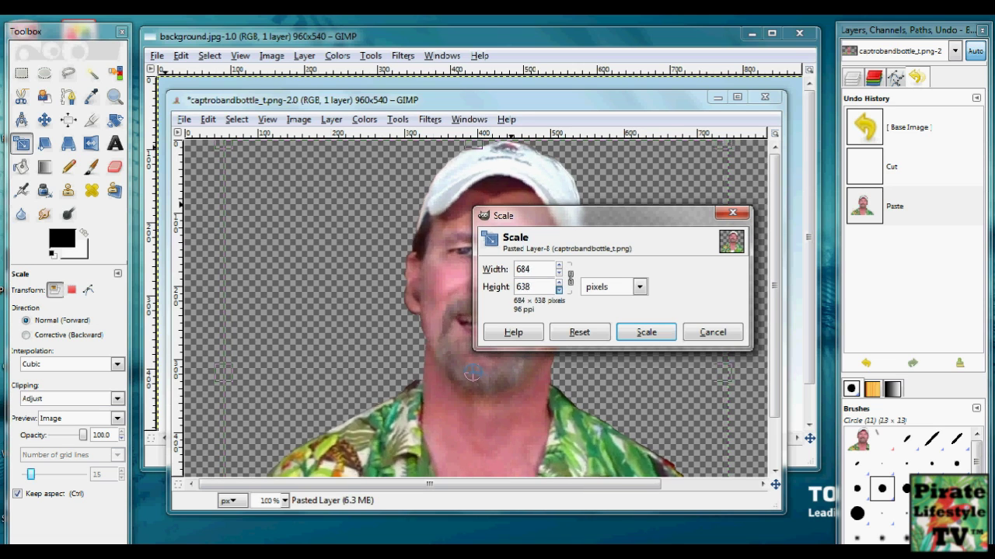
left_click_drag(558, 290, 558, 290)
left_click(558, 290)
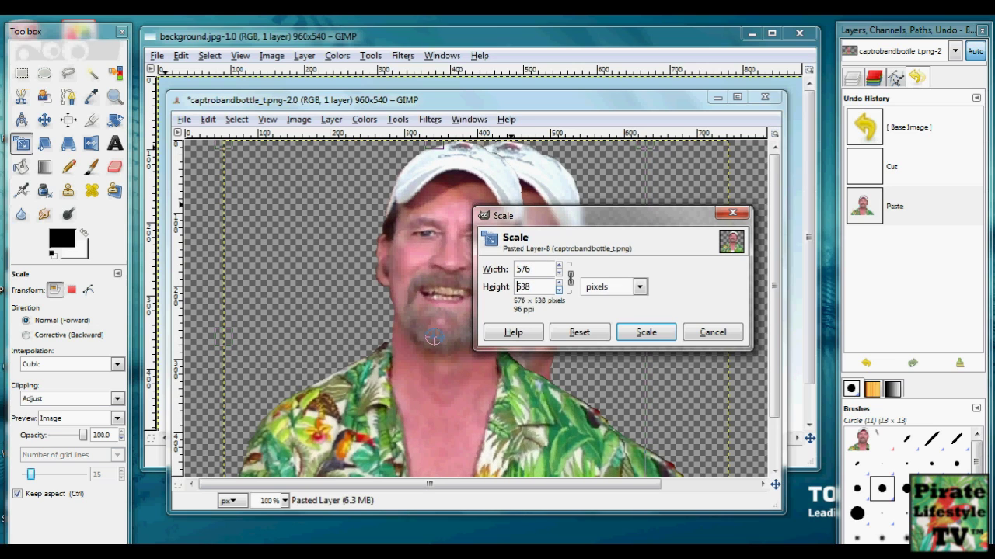
key("Return")
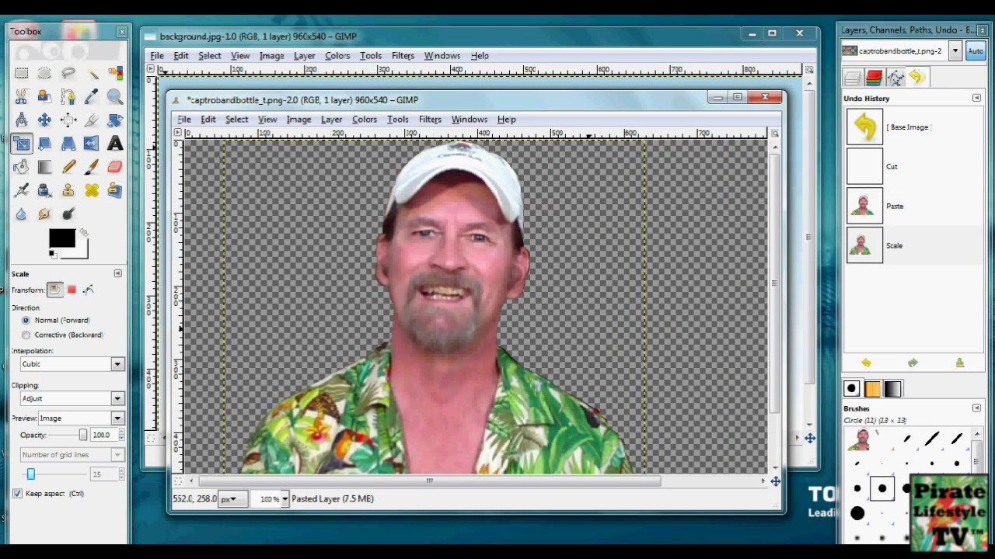
Step: Move and enlarge the captrobandbottle_t.png image window to show the full height of the figure
scroll(474, 307, "down", 3)
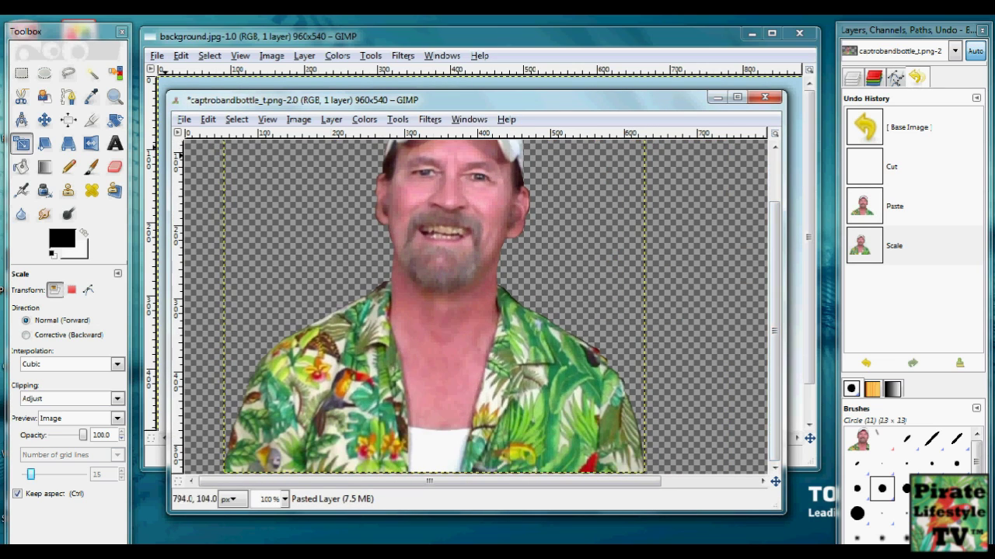
left_click_drag(785, 91, 799, 27)
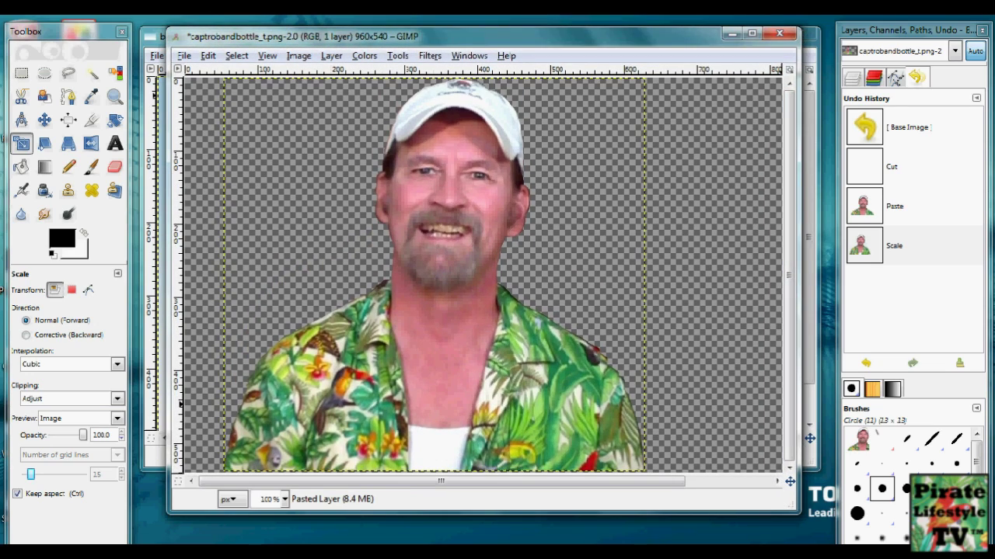
left_click_drag(799, 513, 815, 530)
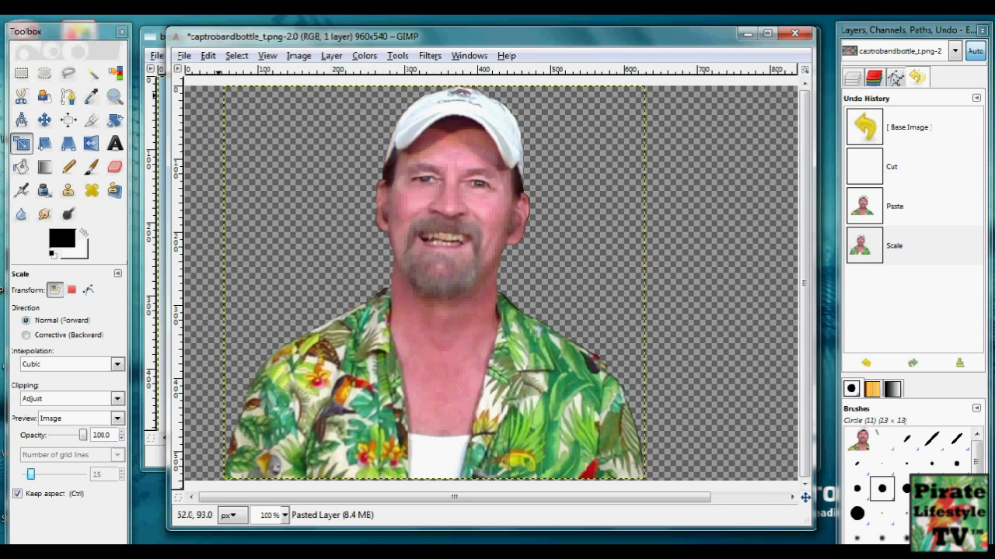
Step: Scale the pasted layer to 567 × 530 pixels and move it slightly right and down on the canvas
left_click(236, 114)
left_click_drag(433, 283, 430, 280)
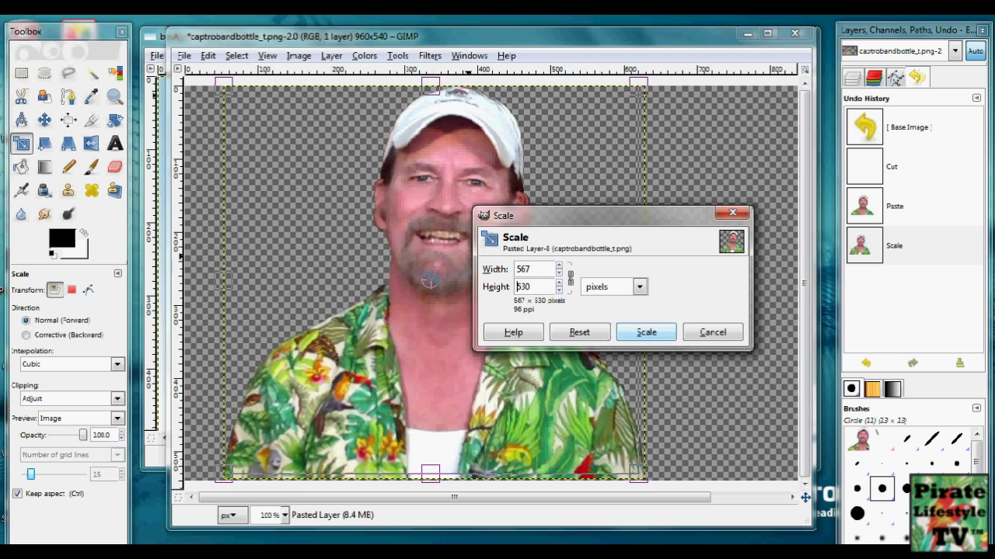
key("Return")
left_click(44, 120)
left_click_drag(445, 225, 454, 230)
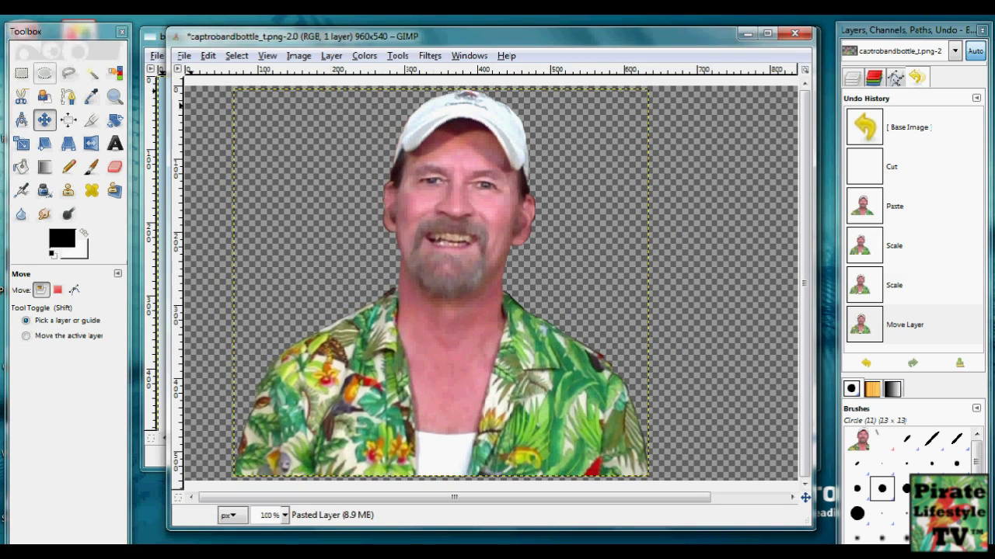
key("r")
left_click(708, 262)
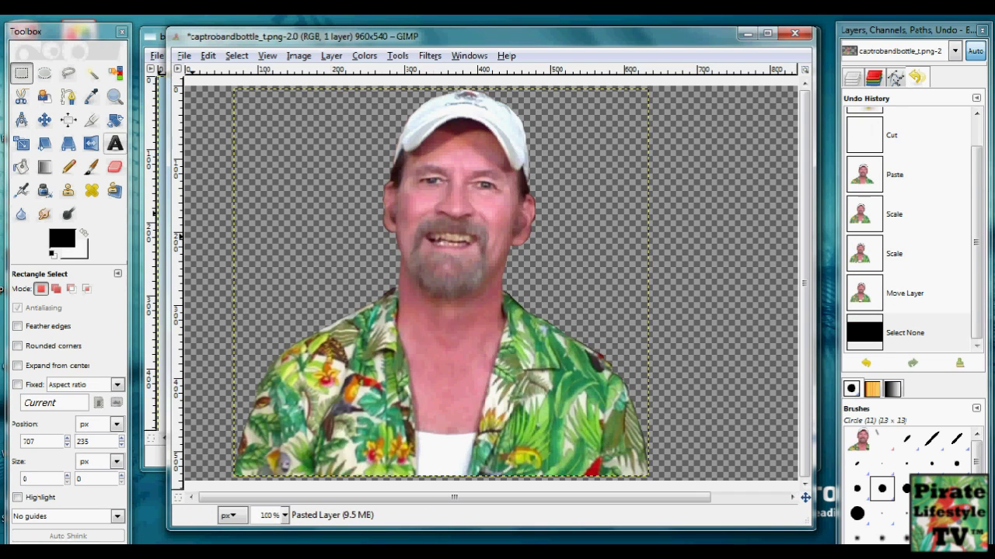
Step: Erase the leftover fringe along the right ear's outer edge using the Eraser with the Circle (05) brush
left_click(114, 95)
left_click_drag(516, 186, 565, 240)
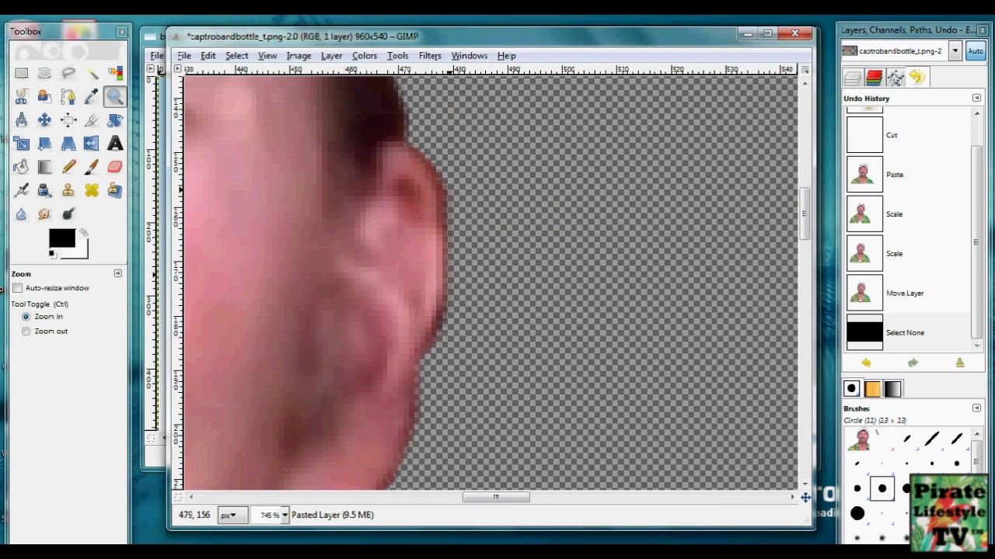
left_click(114, 166)
left_click(50, 326)
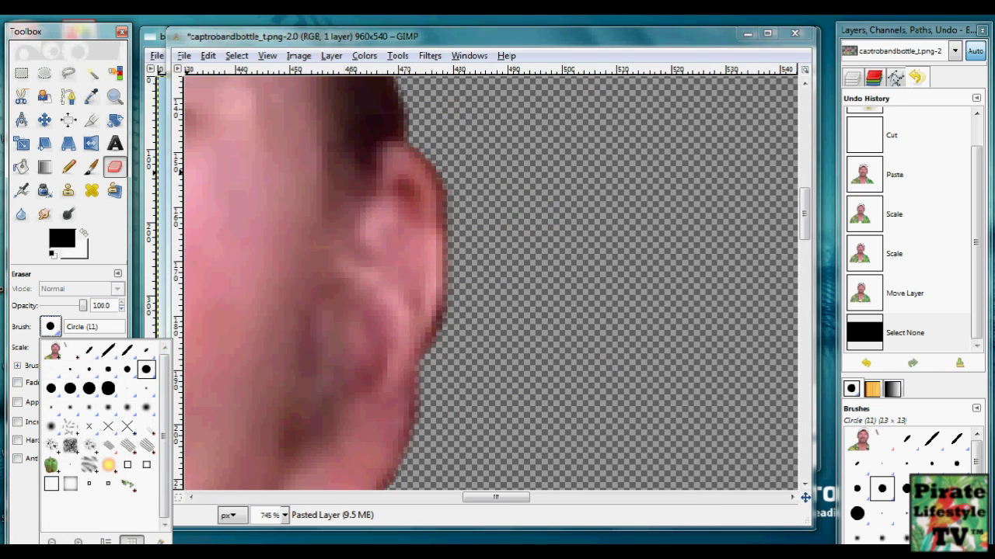
left_click(90, 369)
left_click(454, 333)
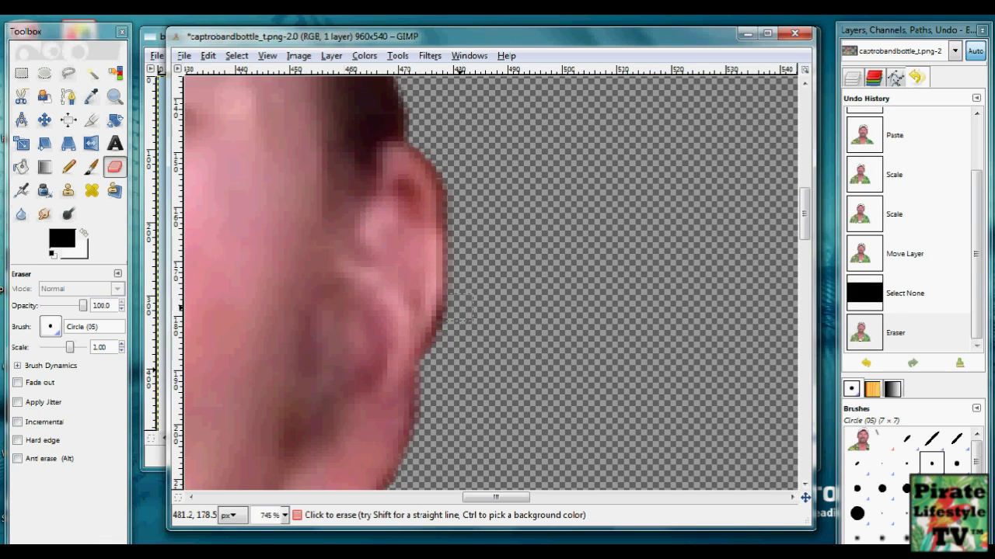
left_click(455, 303)
left_click(460, 278)
left_click(466, 255)
left_click(458, 219)
left_click(460, 205)
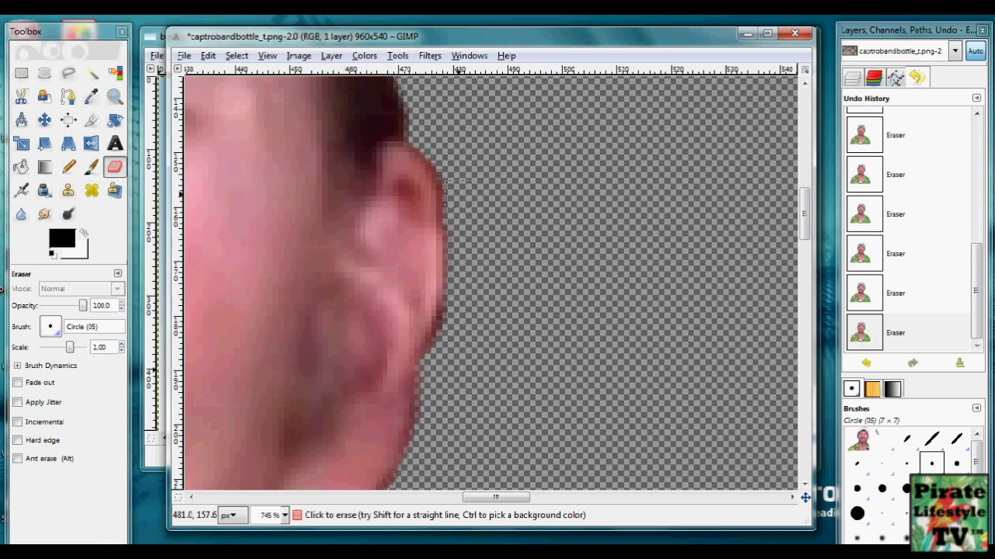
Step: Examine the cutout's edge up the right side of the head and cap, and check the whole figure
left_click_drag(804, 208, 804, 179)
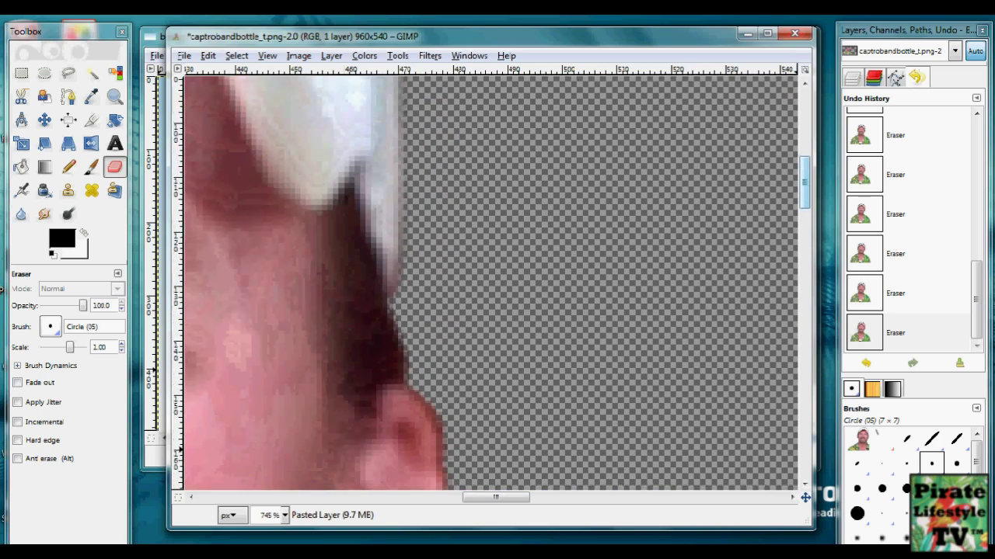
scroll(489, 284, "up", 5)
left_click(114, 96)
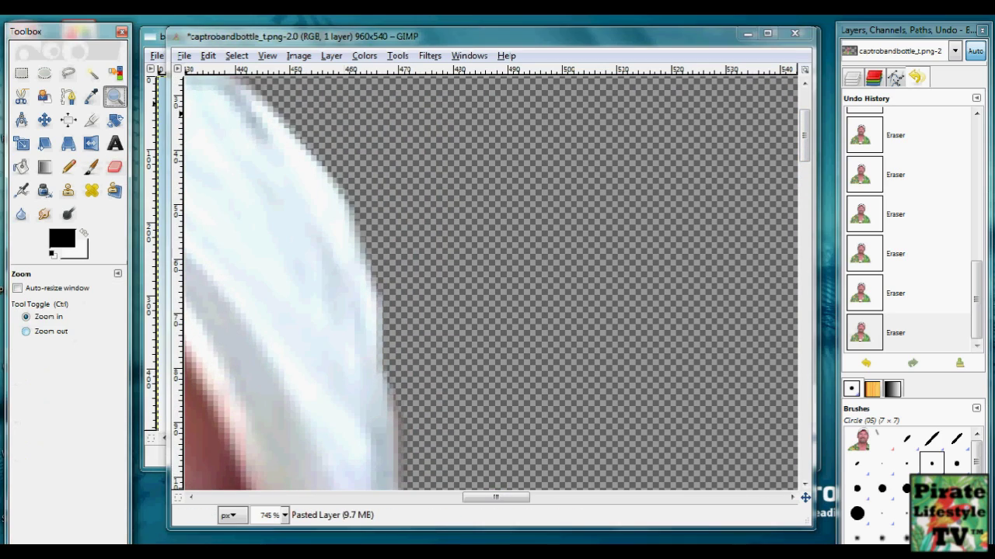
left_click(484, 306)
left_click(484, 307)
left_click(483, 306)
left_click(483, 306)
left_click(483, 306)
left_click(484, 306)
left_click(484, 306)
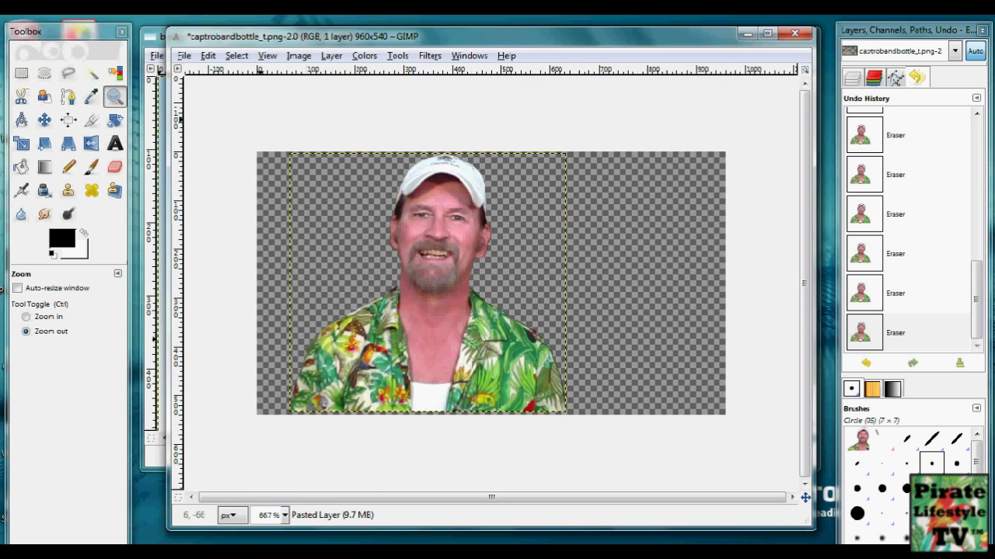
Step: Select the entire image and merge the visible layers with the final layer expanded as necessary
left_click(236, 55)
left_click(248, 74)
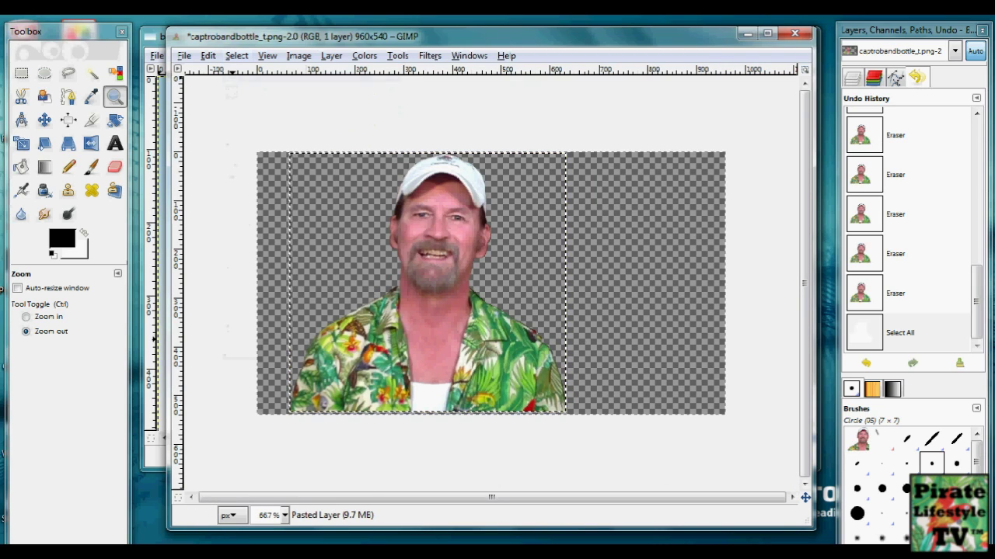
left_click(331, 55)
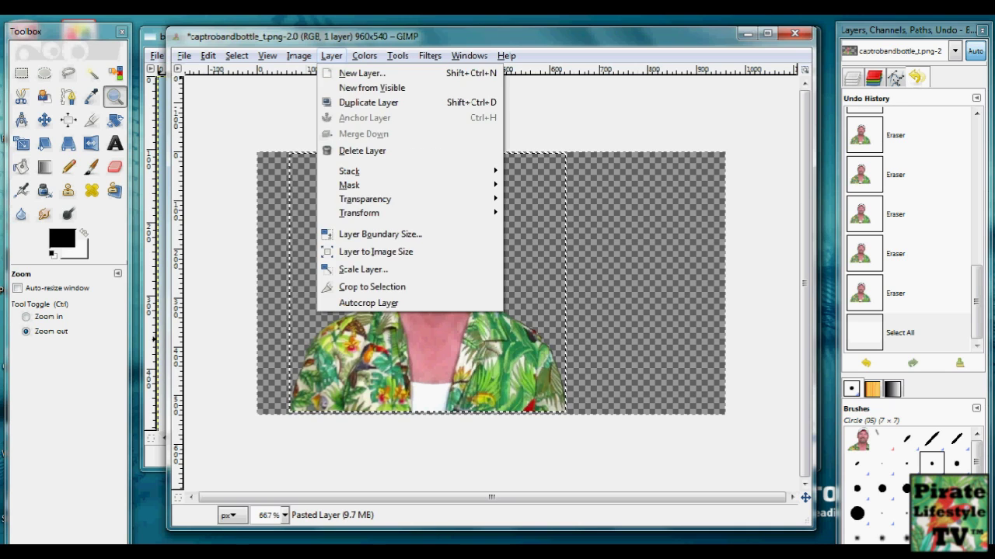
mouse_move(299, 55)
left_click(357, 257)
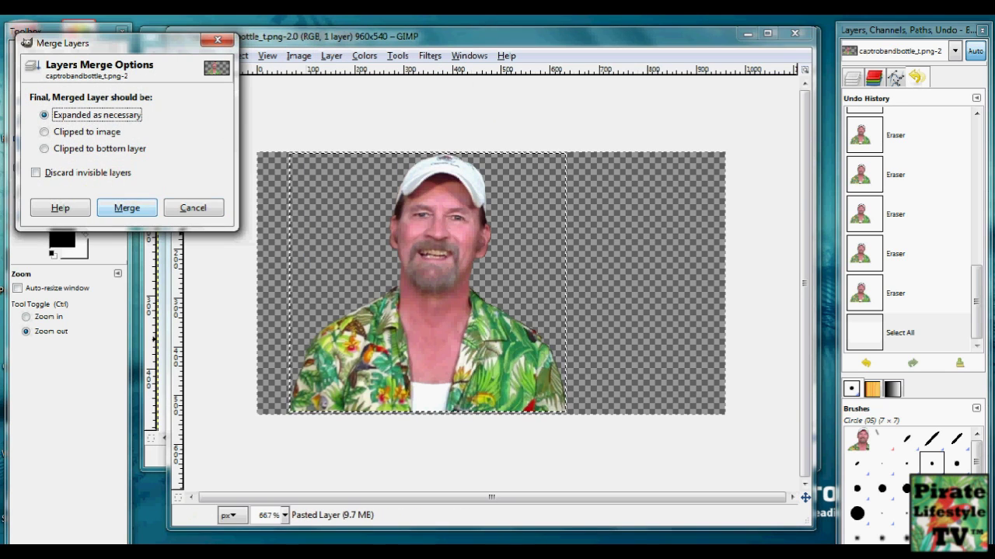
left_click(127, 207)
Step: Select everything in the merged cutout image and copy it
left_click(236, 55)
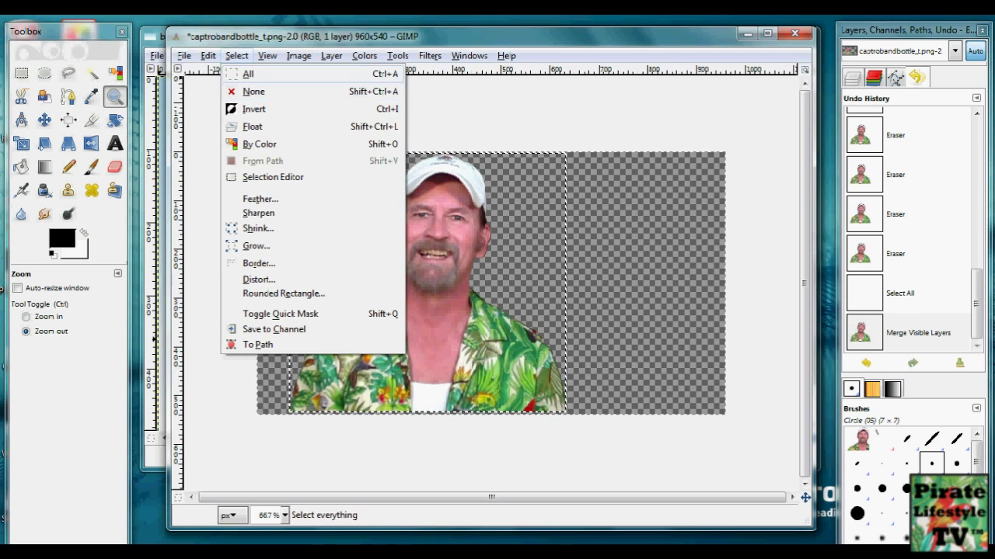
left_click(249, 74)
left_click(207, 55)
left_click(233, 154)
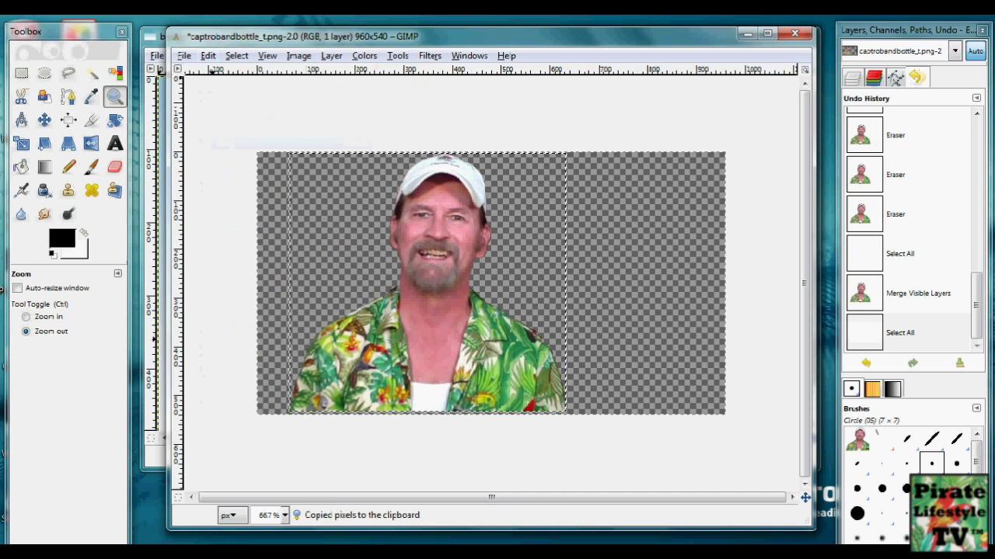
Step: Bring up the background.jpg image in place of the cutout image and paste the copied figure onto it
left_click(746, 33)
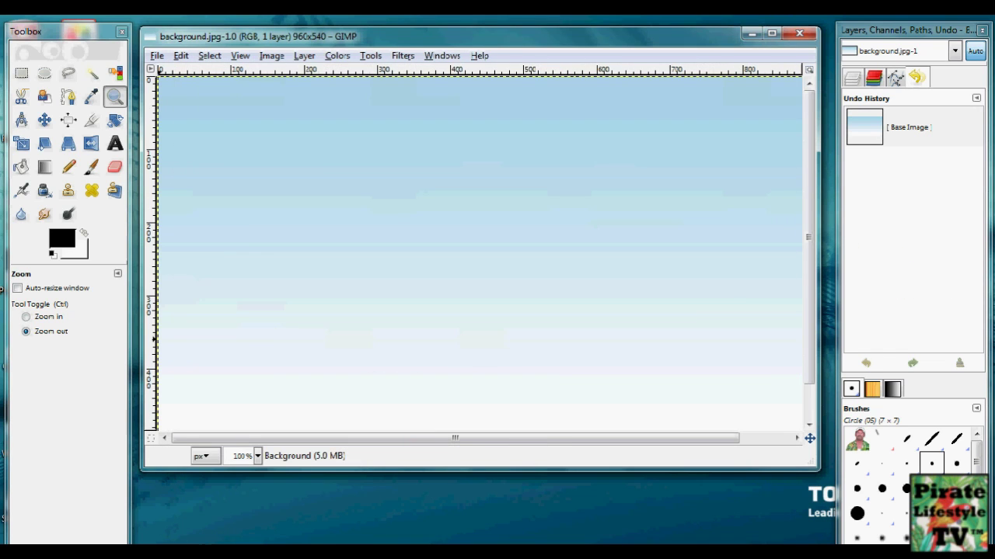
left_click_drag(529, 36, 528, 66)
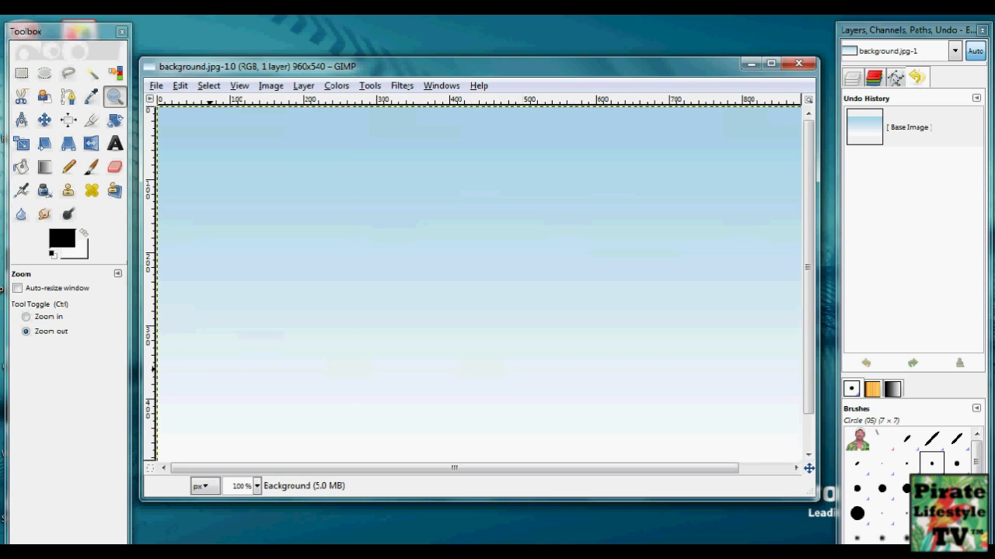
left_click(181, 86)
left_click(201, 217)
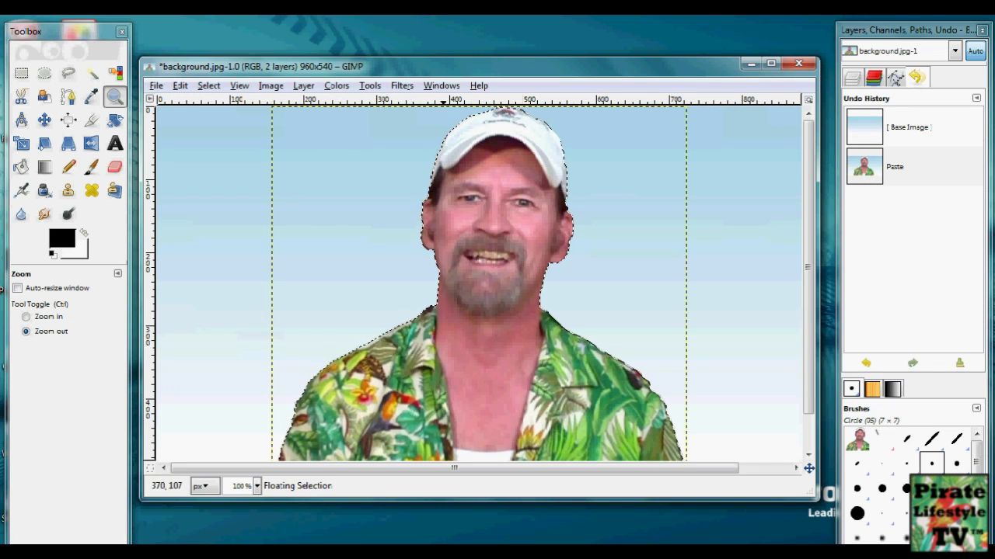
Step: Move the pasted figure to the right side of the background, and try it on the left side
left_click_drag(818, 59, 821, 38)
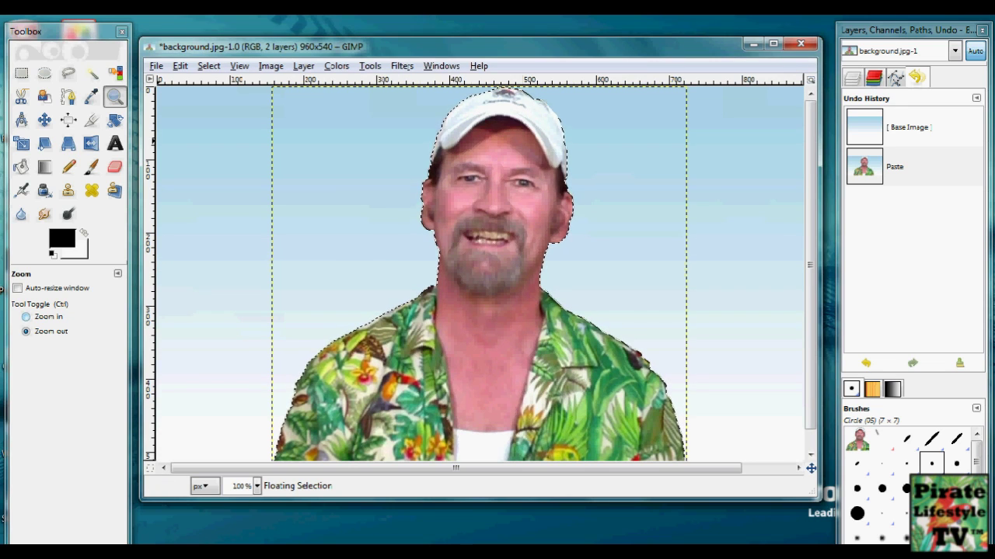
left_click(28, 317)
left_click(260, 308)
left_click(28, 332)
left_click(207, 316)
left_click(211, 319, "ctrl")
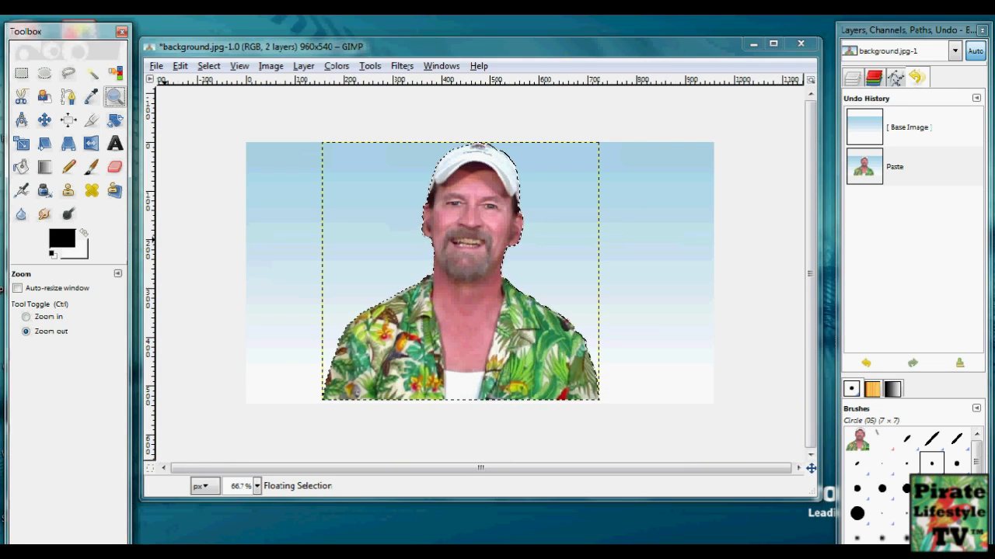
left_click_drag(242, 137, 736, 414)
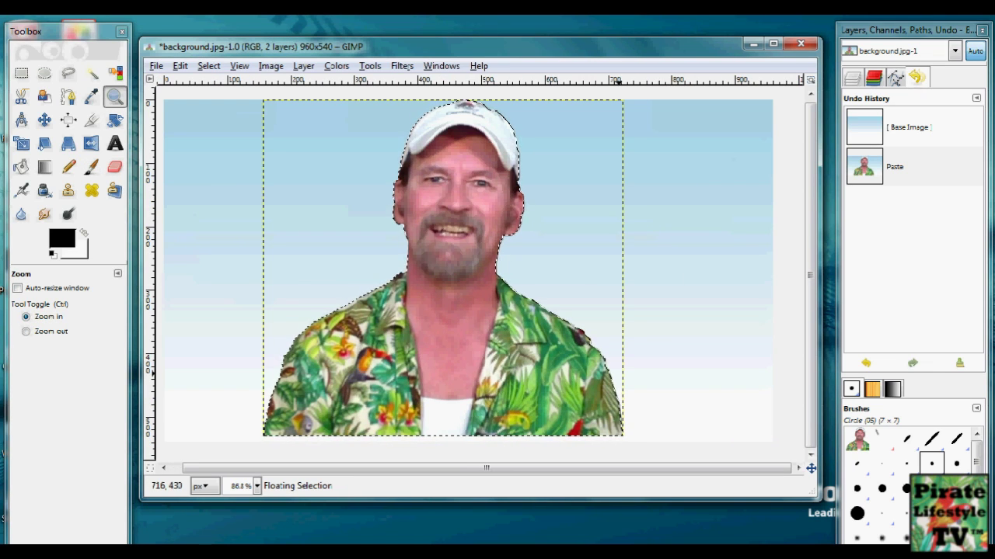
key("m")
left_click_drag(423, 311, 322, 332)
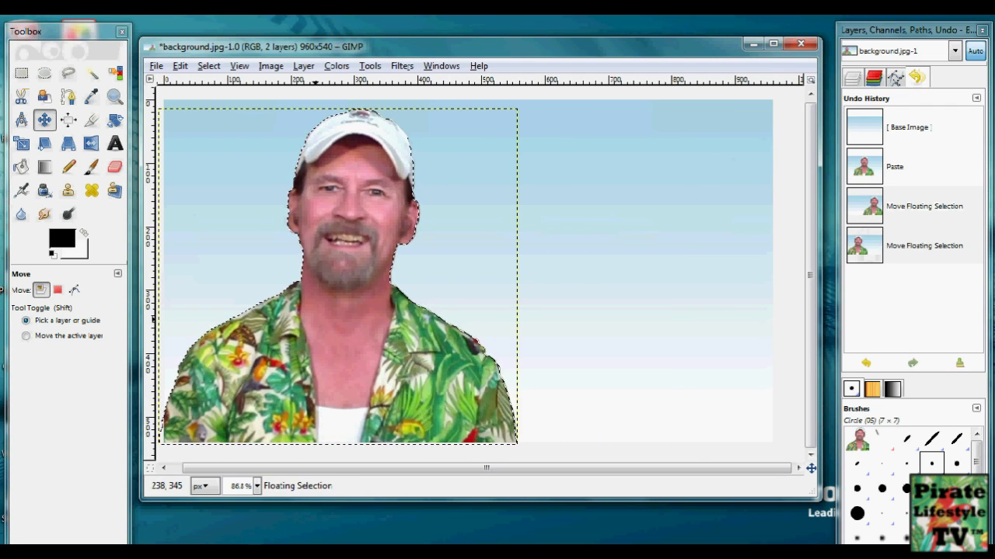
Step: Try rotating the figure 11.38° clockwise and moving it farther into the background's lower-left corner
key("shift+r")
left_click_drag(233, 183, 474, 197)
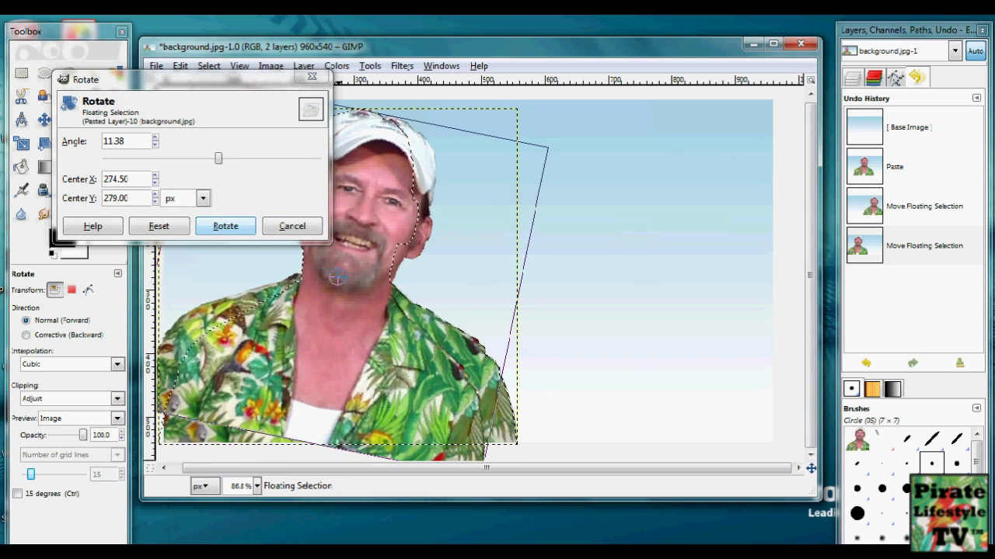
left_click(226, 226)
key("m")
left_click_drag(337, 317, 262, 326)
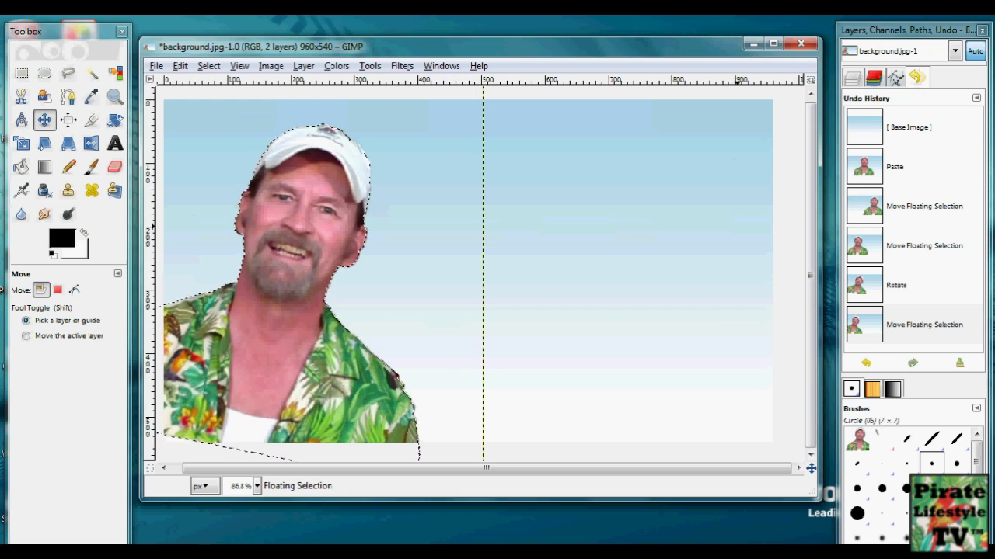
Step: Revert to the figure's first placement on the right side and shift it so one shoulder runs past the canvas edge
left_click(914, 206)
left_click_drag(616, 311, 642, 323)
left_click_drag(658, 282, 659, 280)
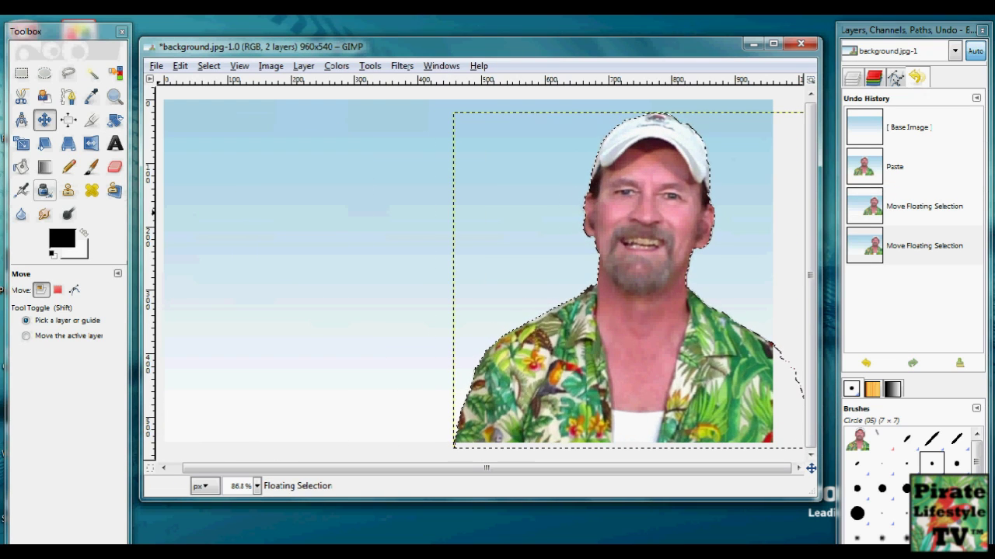
Step: Rotate the figure slightly counter-clockwise and anchor the floating selection to the background
key("shift+r")
left_click_drag(634, 206, 630, 206)
left_click(227, 228)
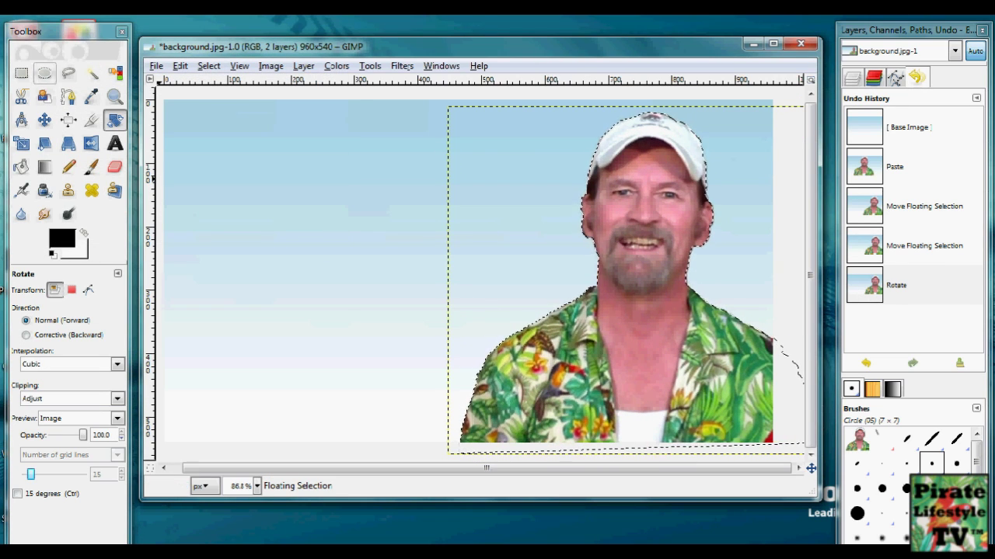
left_click(21, 73)
left_click(343, 284)
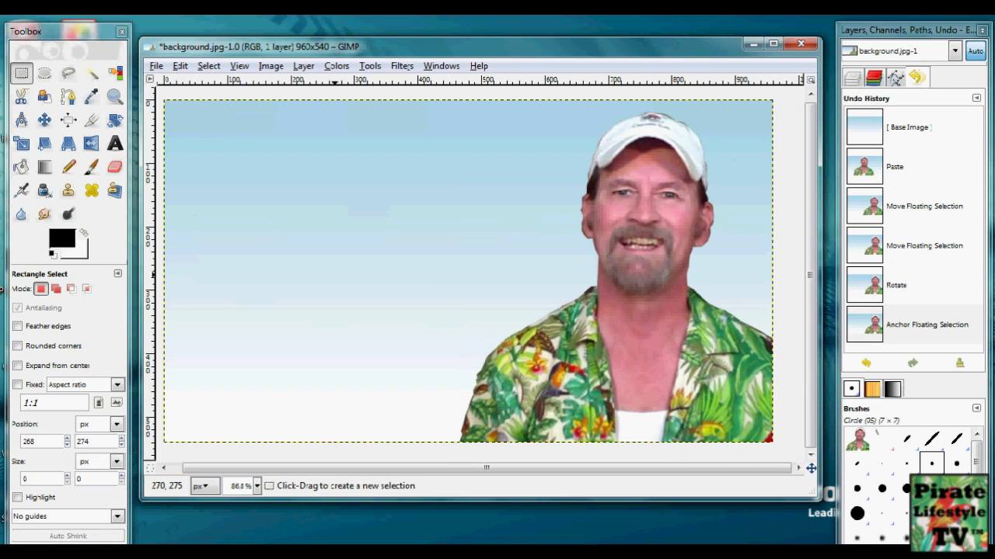
Step: Set the Text tool to the AR ESSENCE Thin font at a size of 80 px
left_click(114, 143)
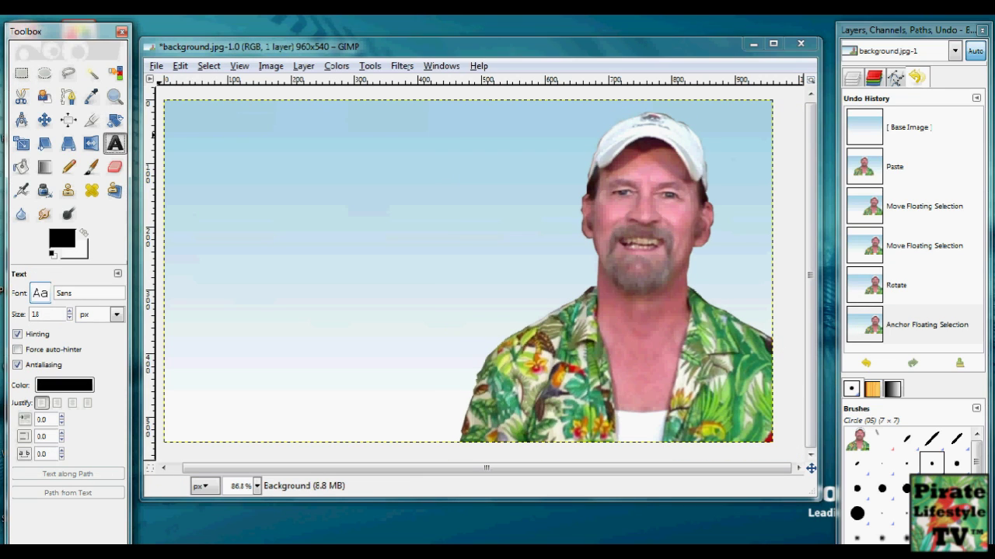
left_click(40, 293)
scroll(94, 396, "up", 15)
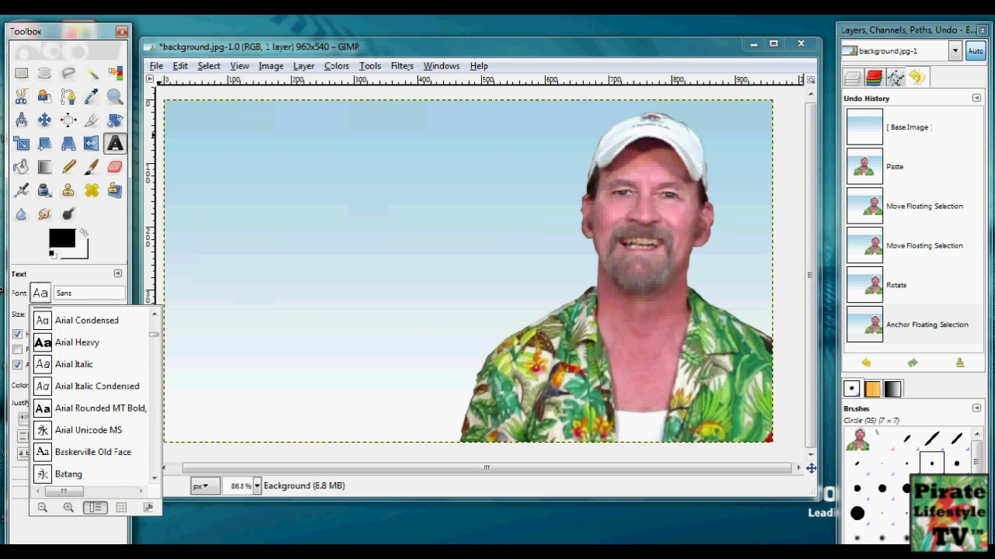
scroll(93, 396, "up", 5)
left_click(89, 350)
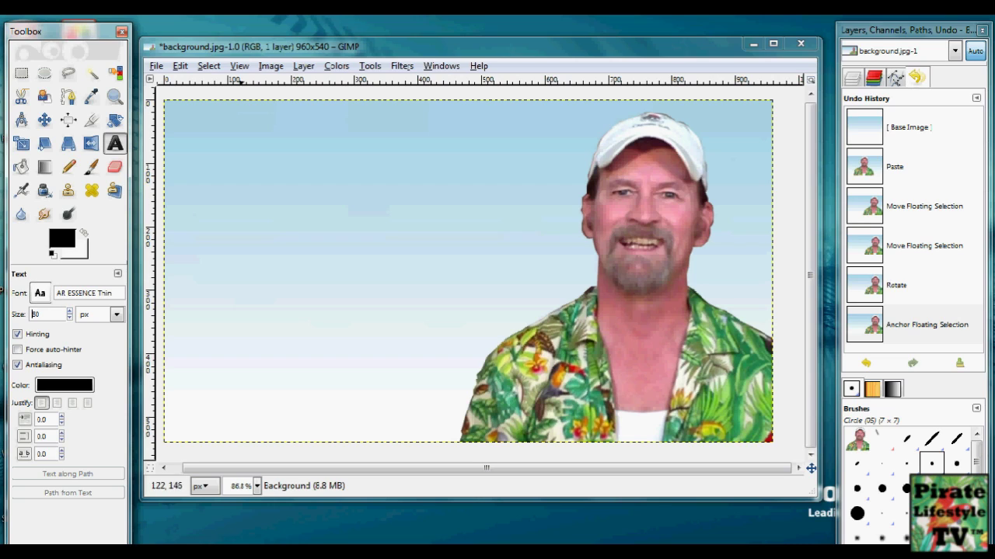
Step: Add a four-line title in the empty sky area: the captain's stage name, "Creates a", "Custom" and "Thumbnail"
left_click(200, 129)
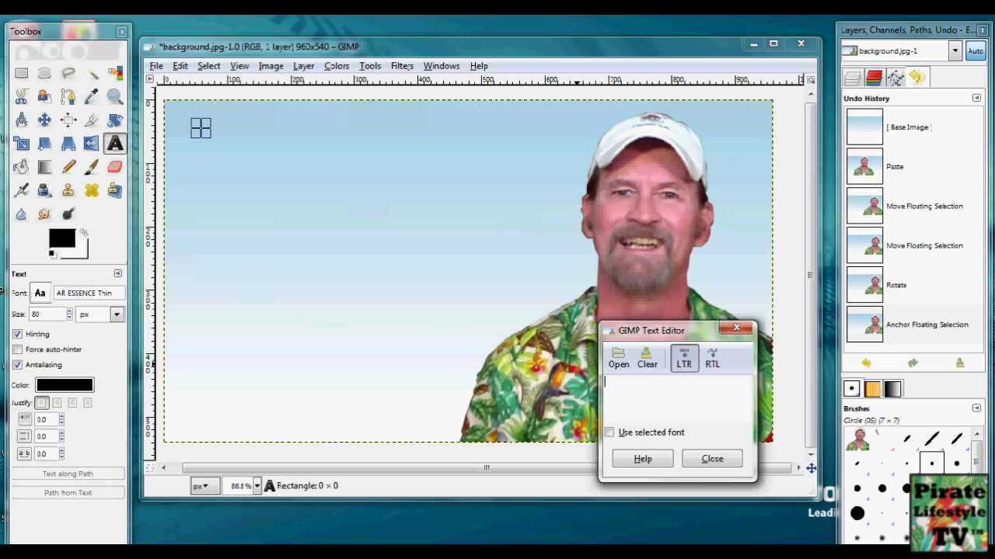
type("Captain ")
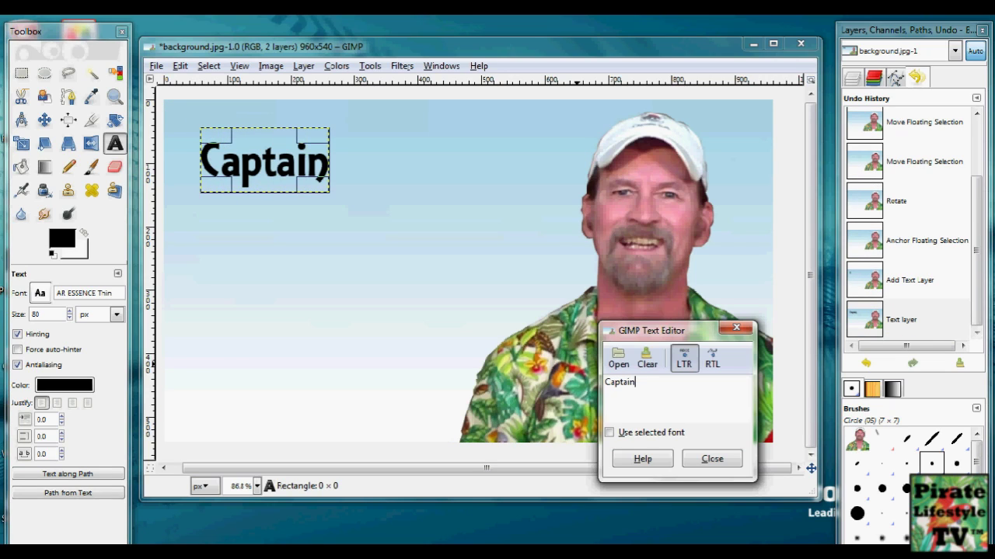
type("R")
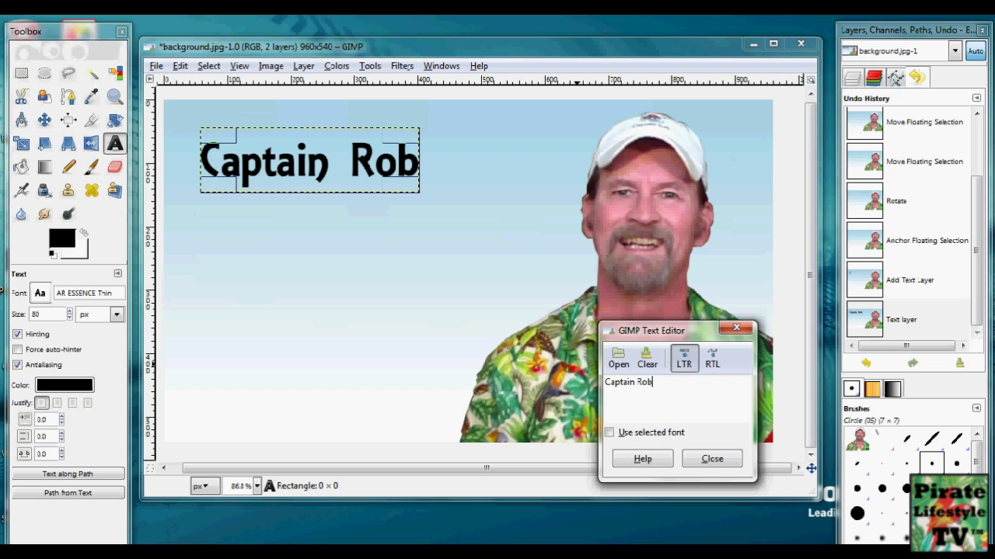
type("ob")
key("Return")
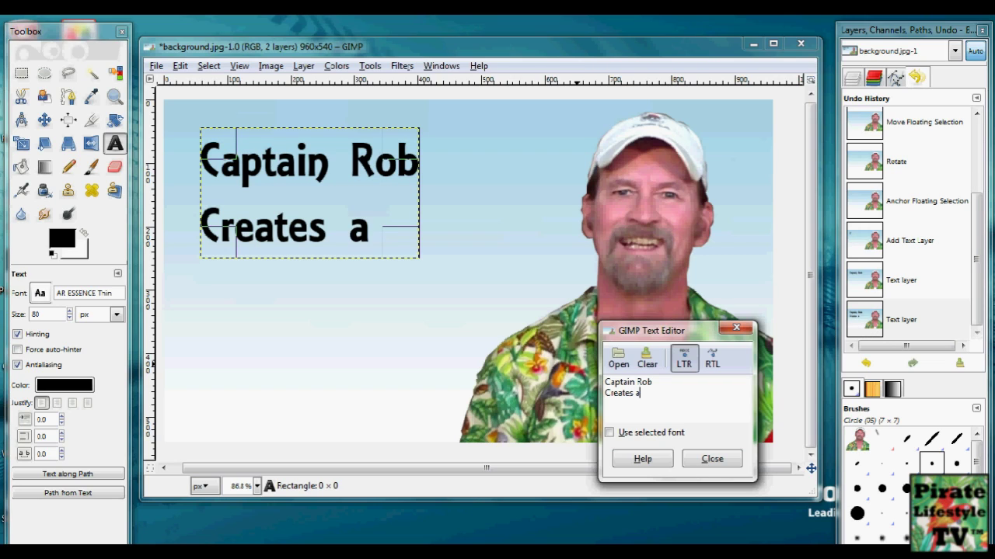
type("Creates a")
key("Return")
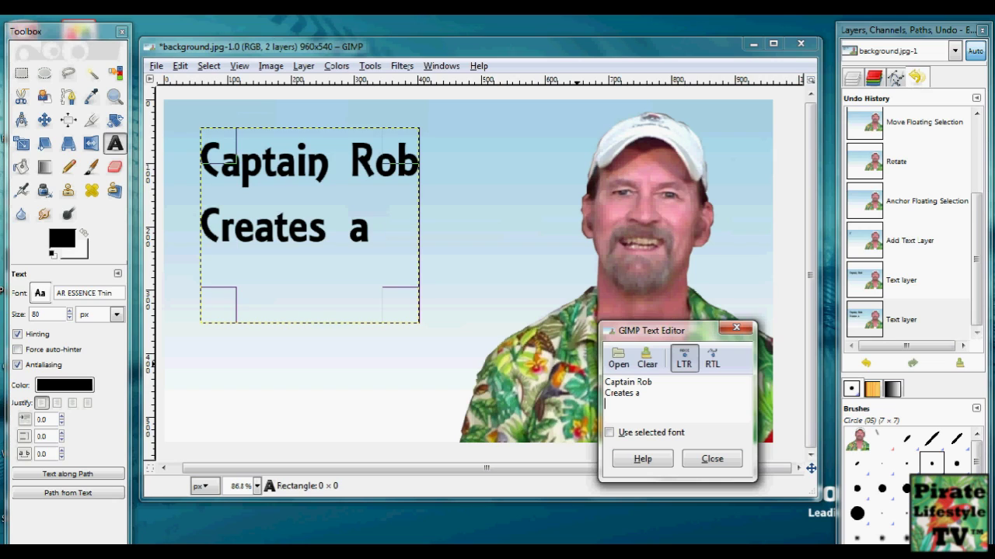
type("Cu")
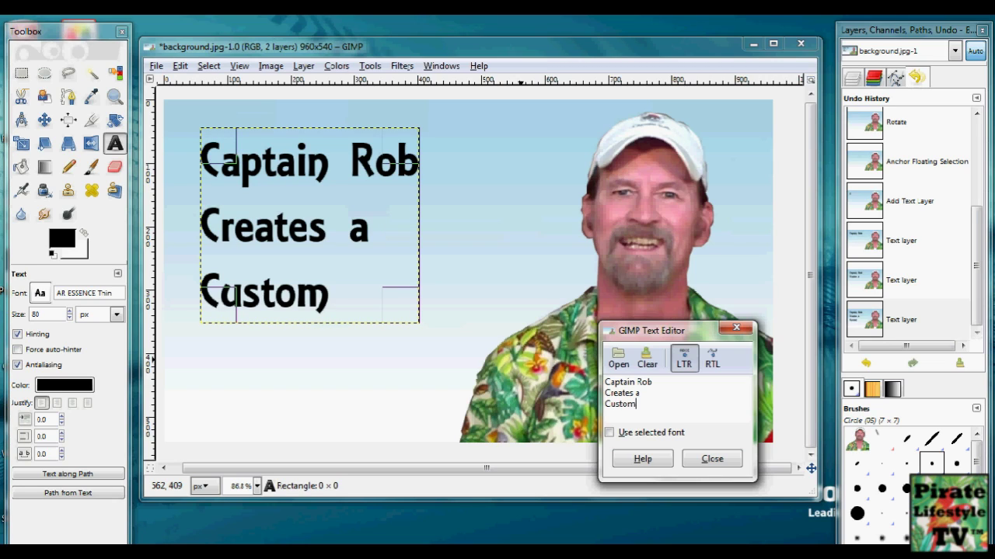
type("stom")
key("Return")
type("Th")
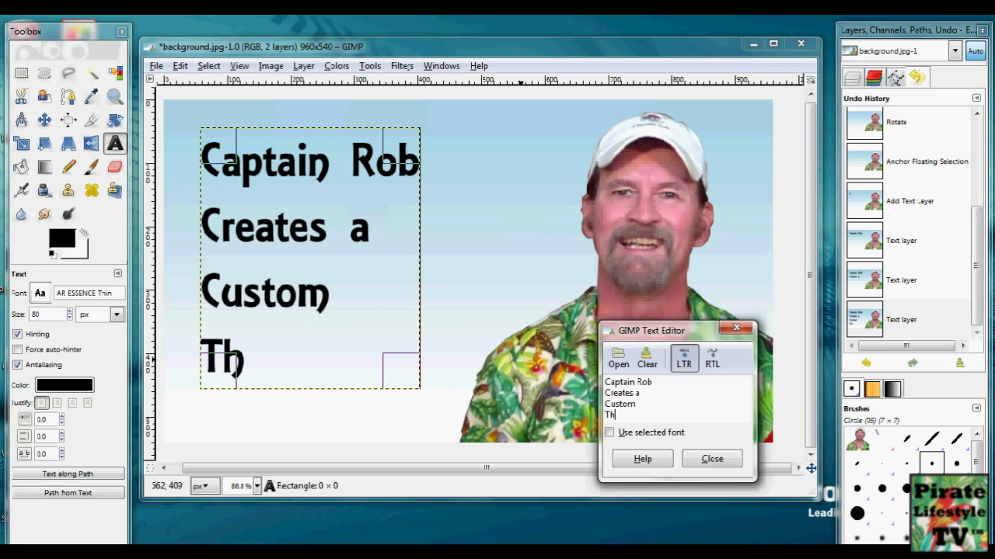
type("umbnail")
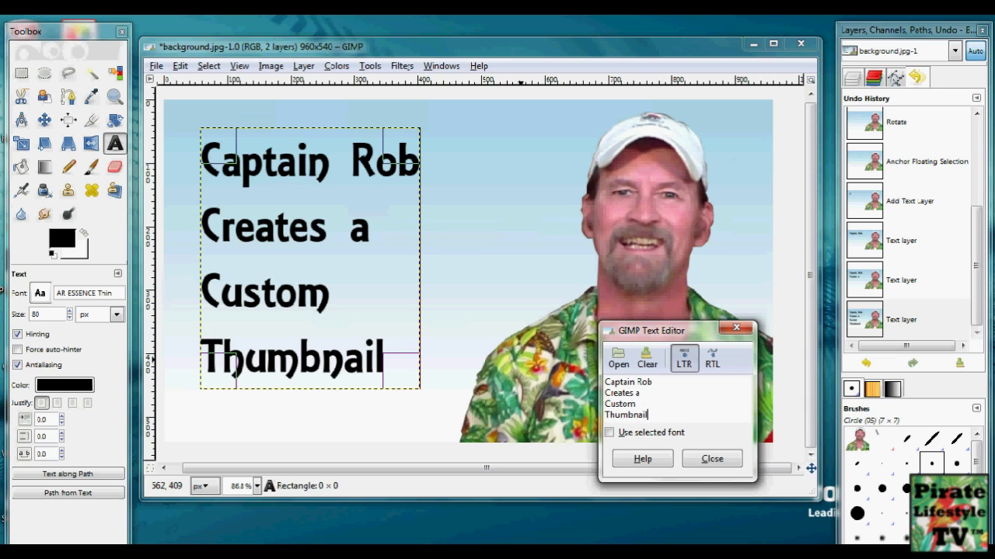
Step: Enlarge the title's text box to about 449 × 512 px and centre-justify its lines
left_click_drag(416, 256, 466, 201)
left_click_drag(330, 150, 329, 135)
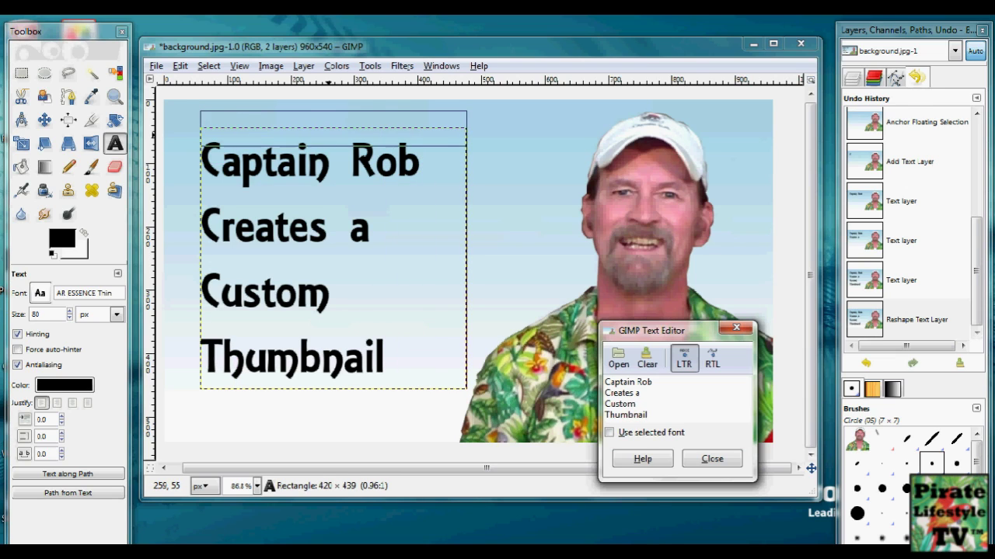
left_click(72, 403)
left_click_drag(334, 382, 384, 433)
left_click_drag(230, 290, 212, 297)
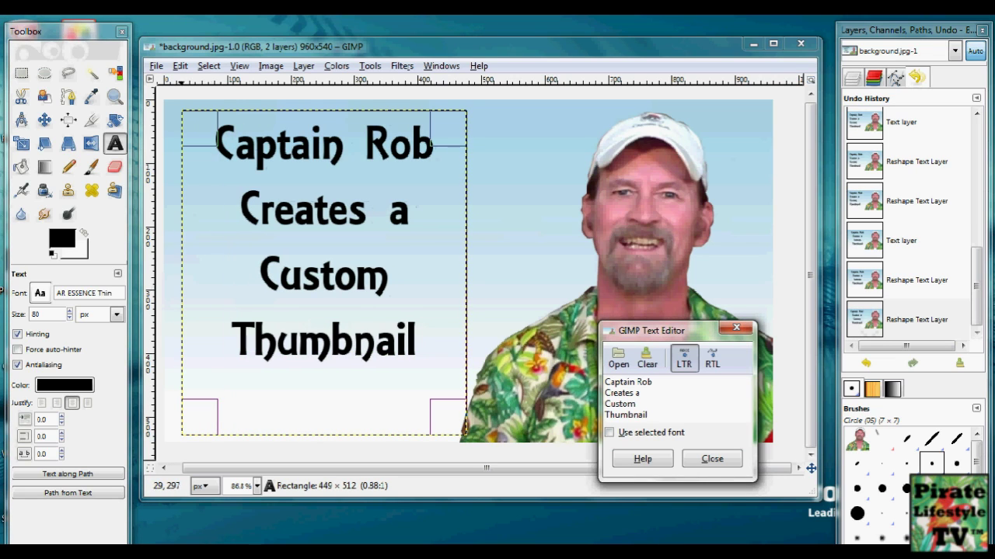
Step: Increase the title's font size to 95 px
left_click(69, 311)
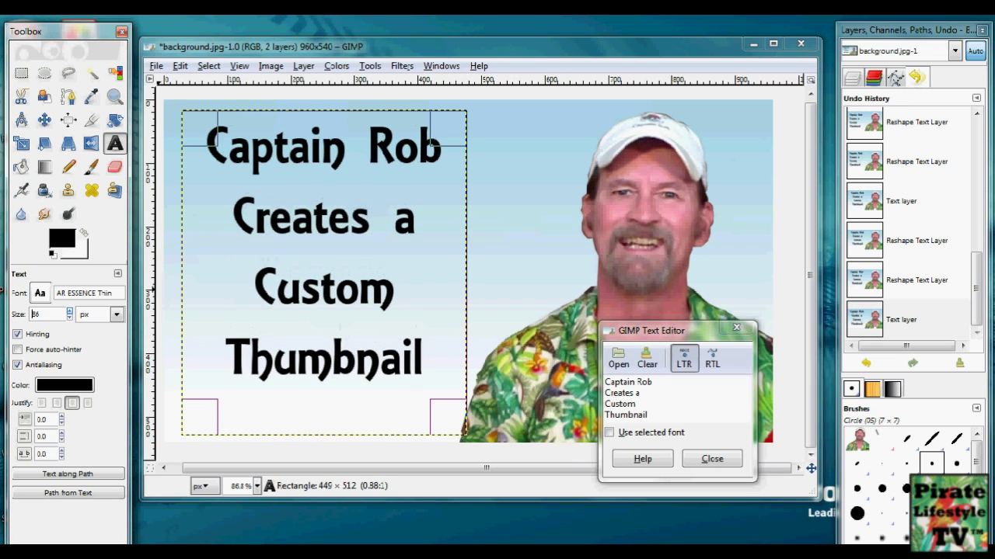
key("Up")
key("Up")
key("Up")
key("Up")
key("Up")
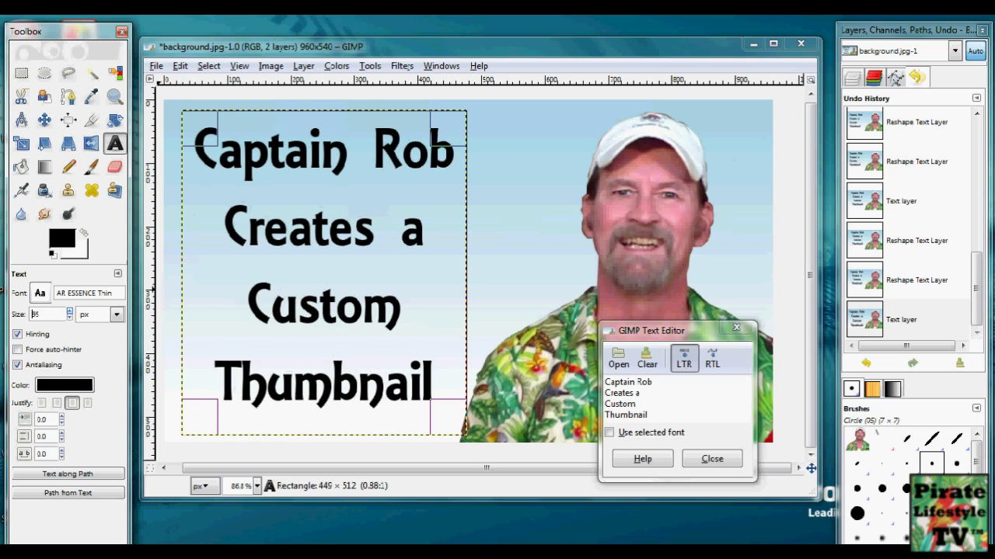
Step: Widen the title's text box to about 463 × 512 px and close the text editor
left_click_drag(432, 282, 440, 278)
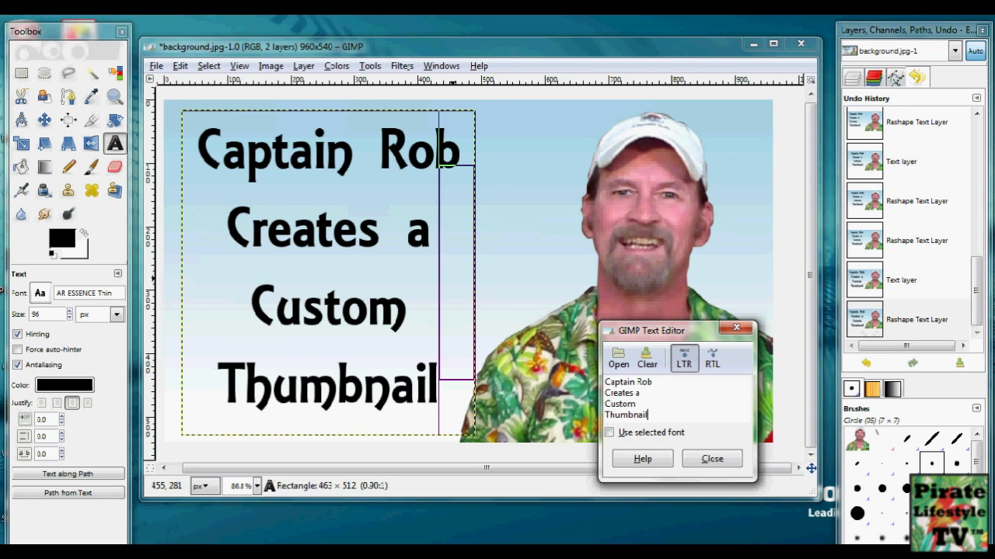
left_click(712, 460)
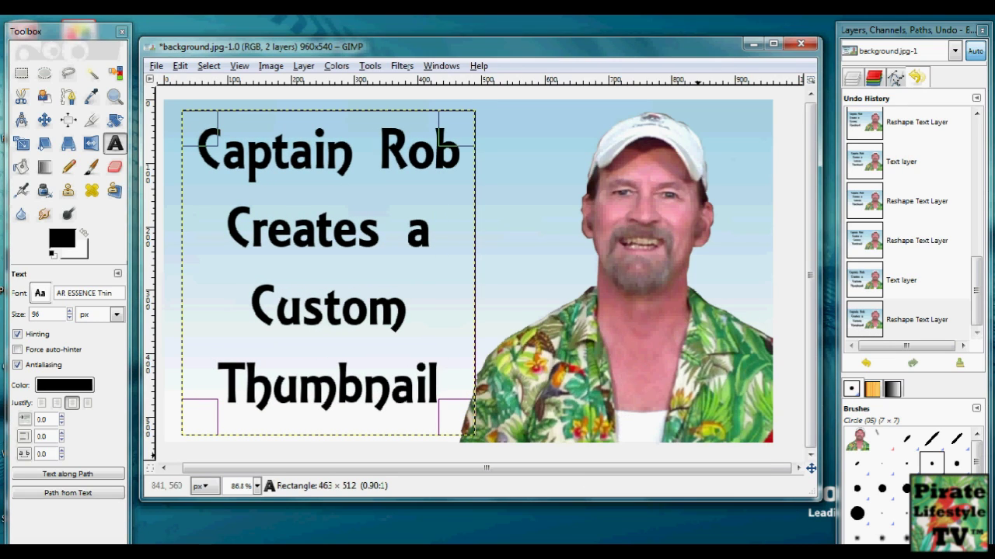
Step: Flatten the image into one layer, select the entire canvas and switch to the Rectangle Select tool
left_click(303, 66)
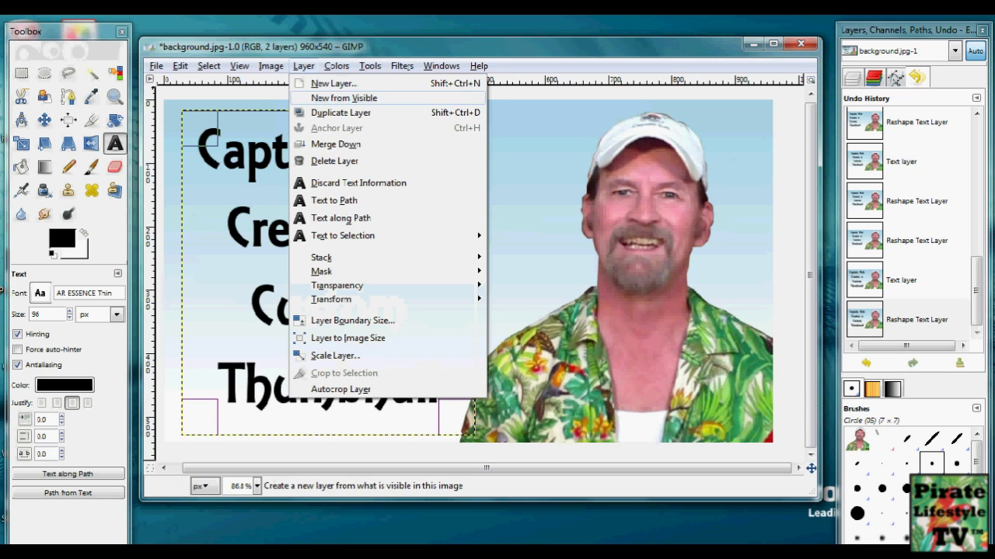
mouse_move(270, 65)
left_click(303, 283)
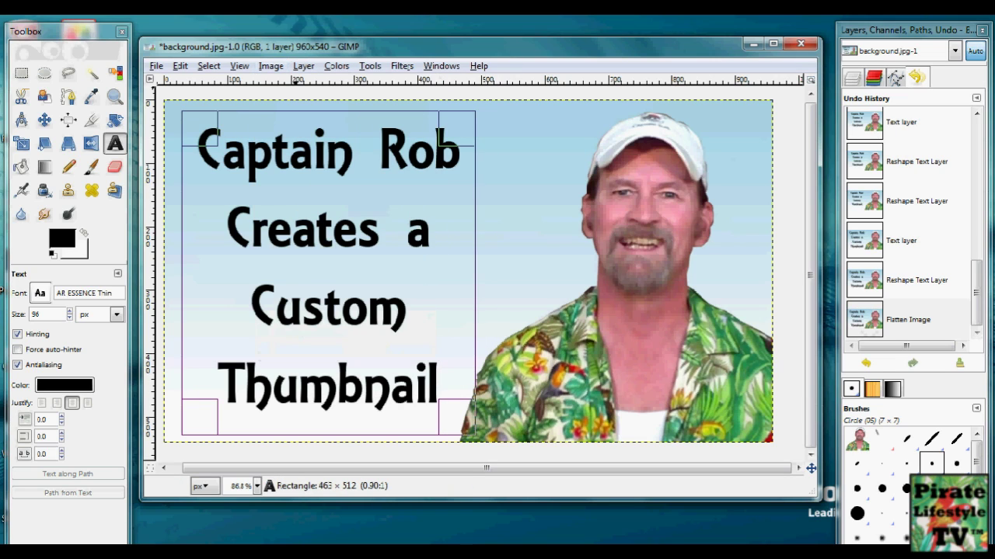
left_click(208, 65)
left_click(225, 79)
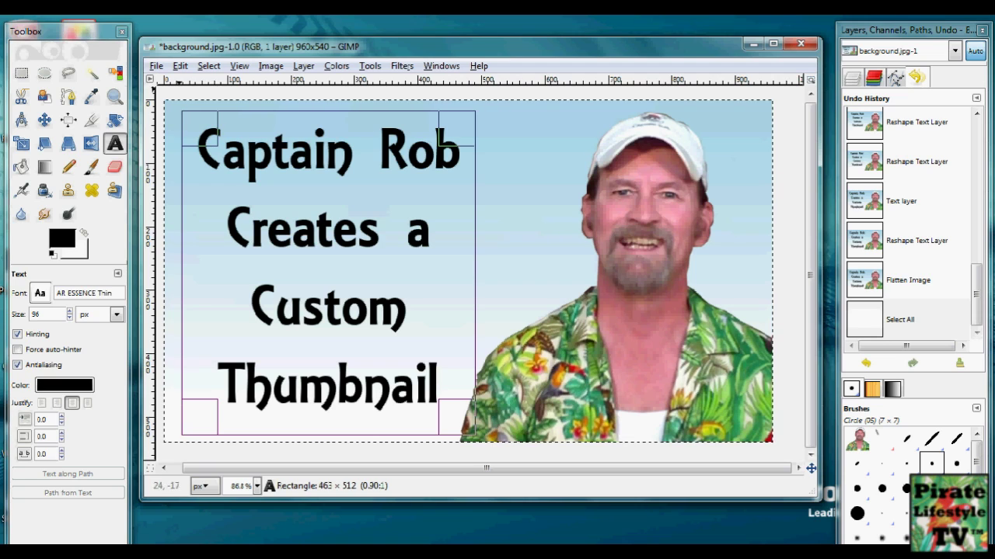
left_click(21, 73)
Step: Save the image as customthumbnailimage.png in the Pictures folder, accepting the offered PNG options
left_click(156, 66)
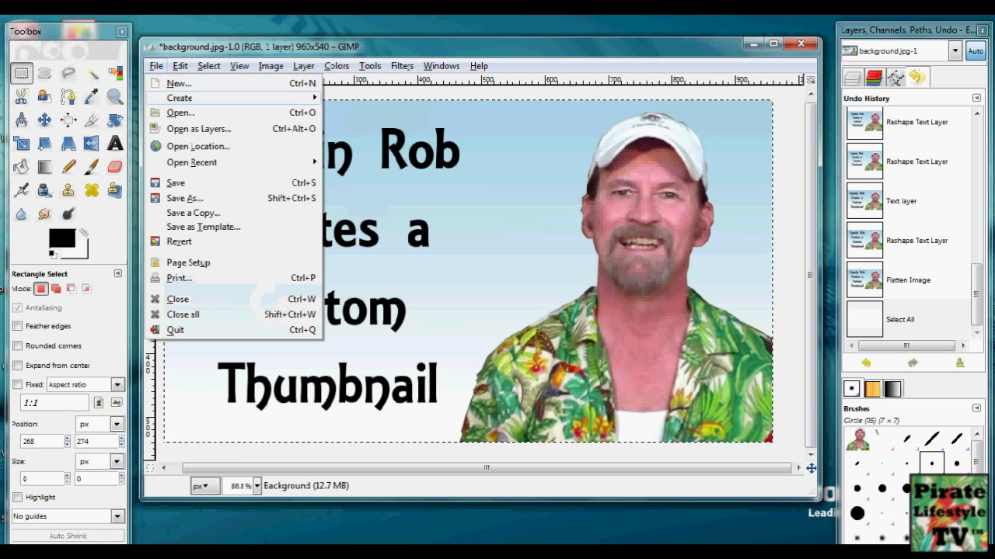
left_click(178, 195)
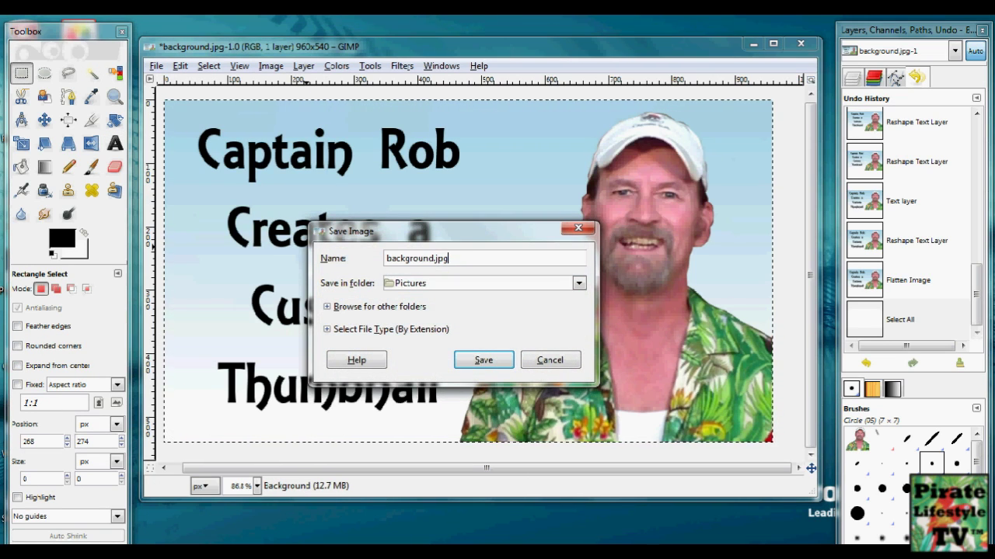
key("BackSpace")
key("BackSpace")
key("BackSpace")
key("BackSpace")
key("BackSpace")
key("BackSpace")
key("BackSpace")
key("BackSpace")
key("BackSpace")
key("BackSpace")
key("BackSpace")
key("BackSpace")
key("BackSpace")
type("customthumbnailimage.png")
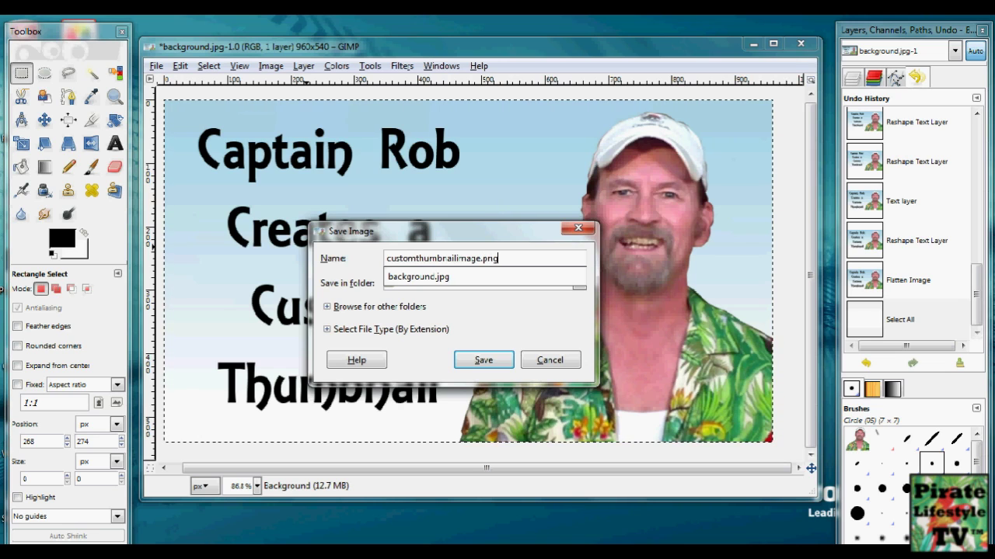
key("Return")
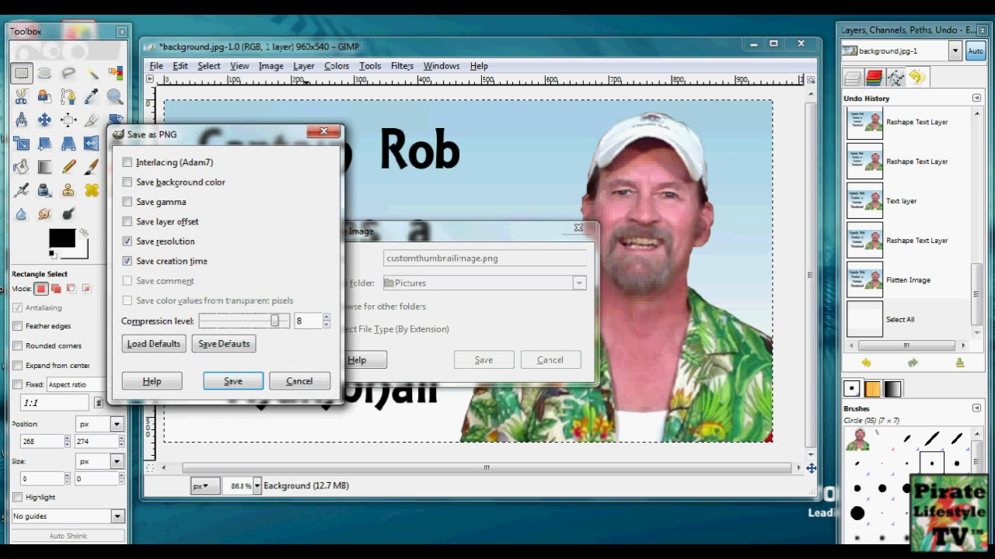
key("Return")
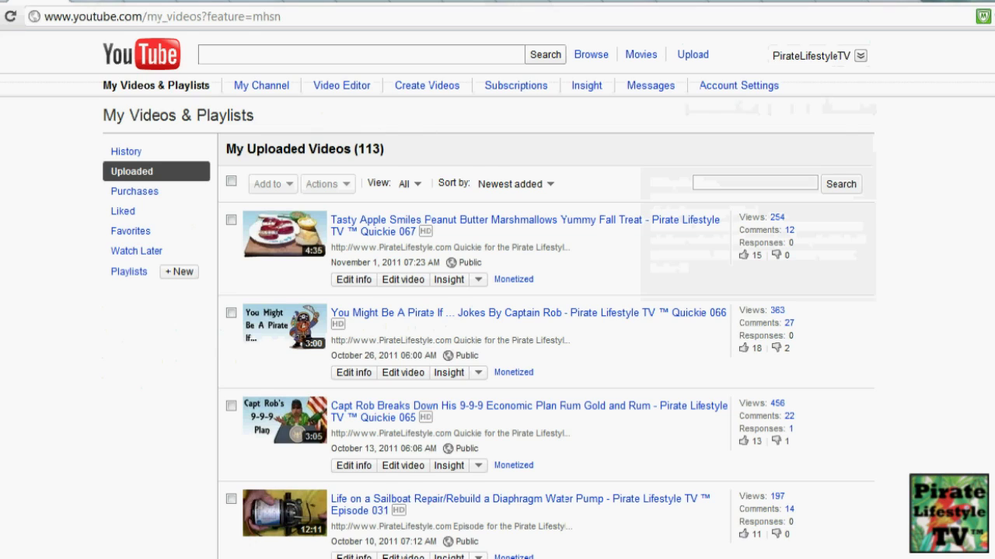
Step: Switch to YouTube's uploaded videos and open the info editing page of "How To Make a YouTube Video" Quickie 028
scroll(497, 311, "down", 20)
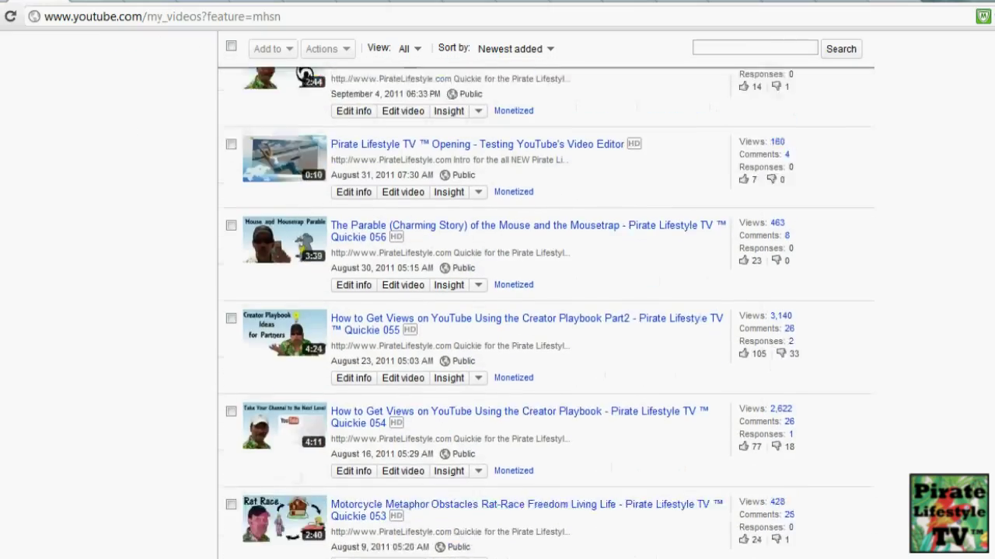
scroll(545, 313, "down", 7)
scroll(546, 313, "down", 18)
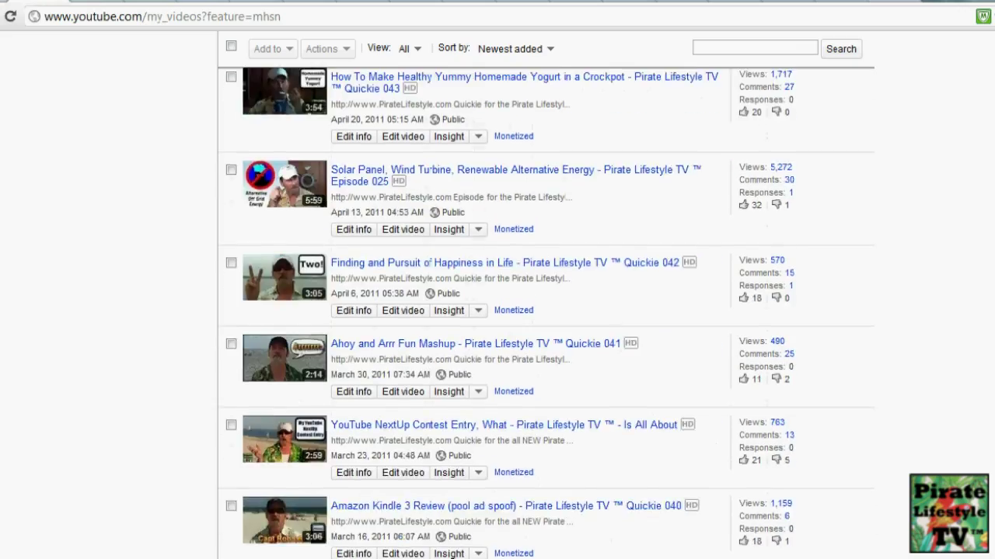
scroll(545, 313, "down", 2)
scroll(545, 314, "down", 9)
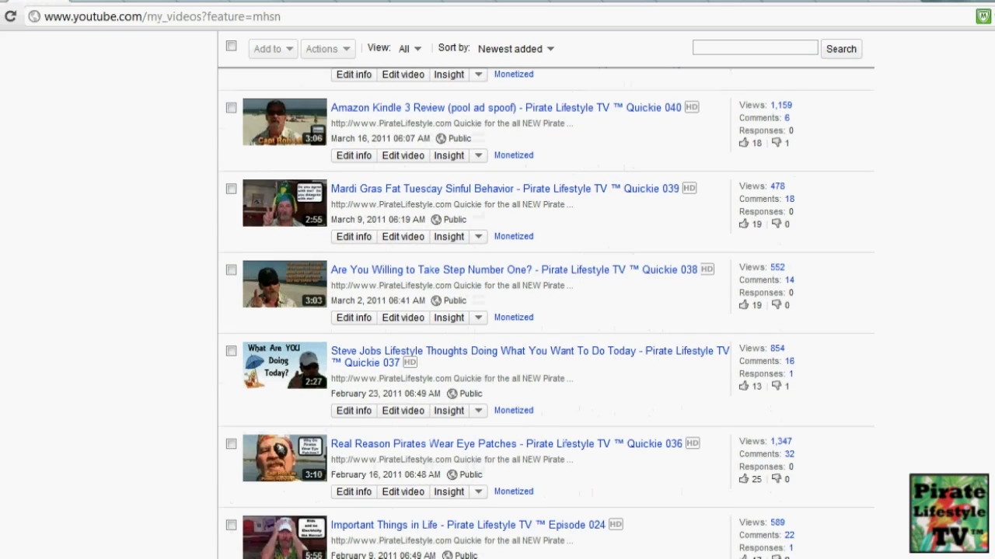
scroll(546, 313, "down", 5)
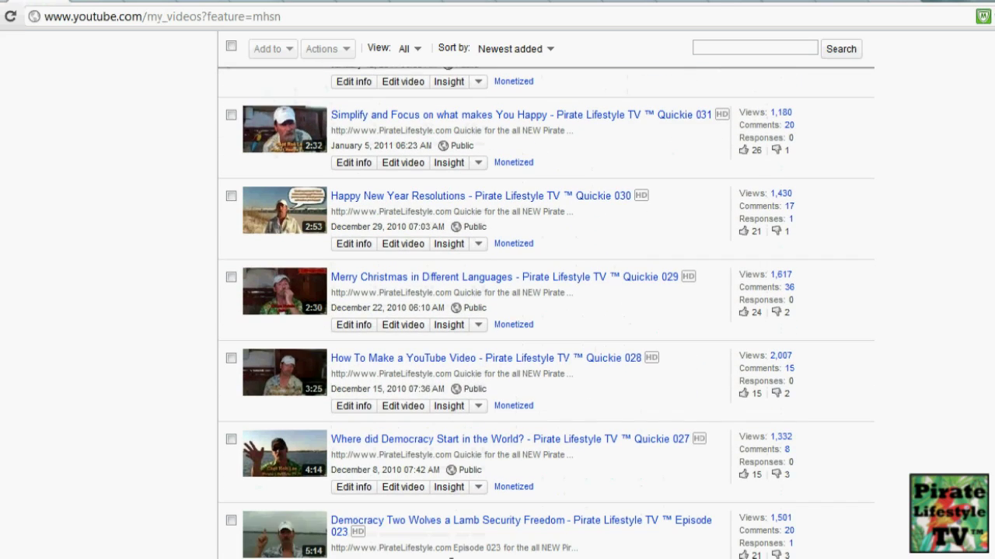
left_click(353, 406)
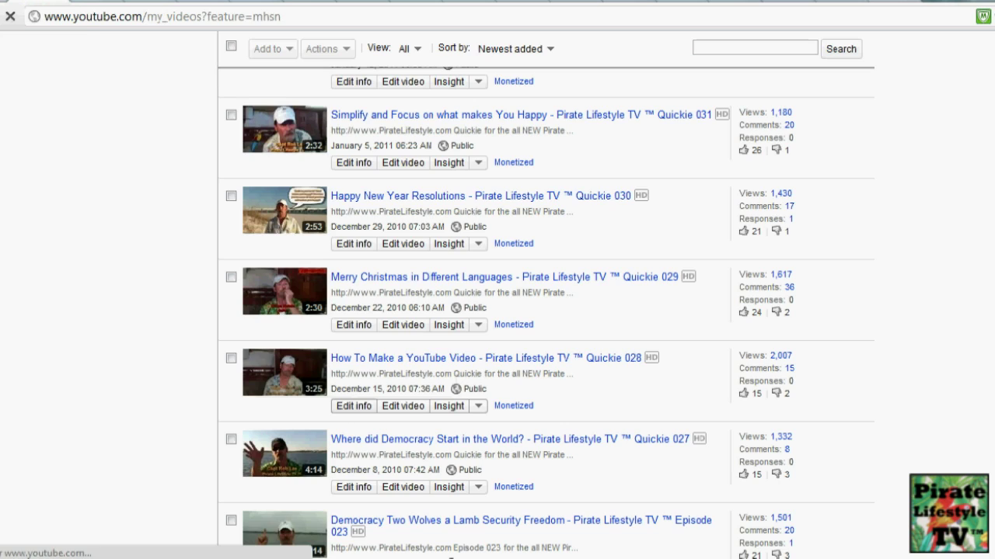
Step: Preview customthumbnailimage from the Pictures library as the video's custom thumbnail and cancel without saving the change
scroll(497, 310, "down", 4)
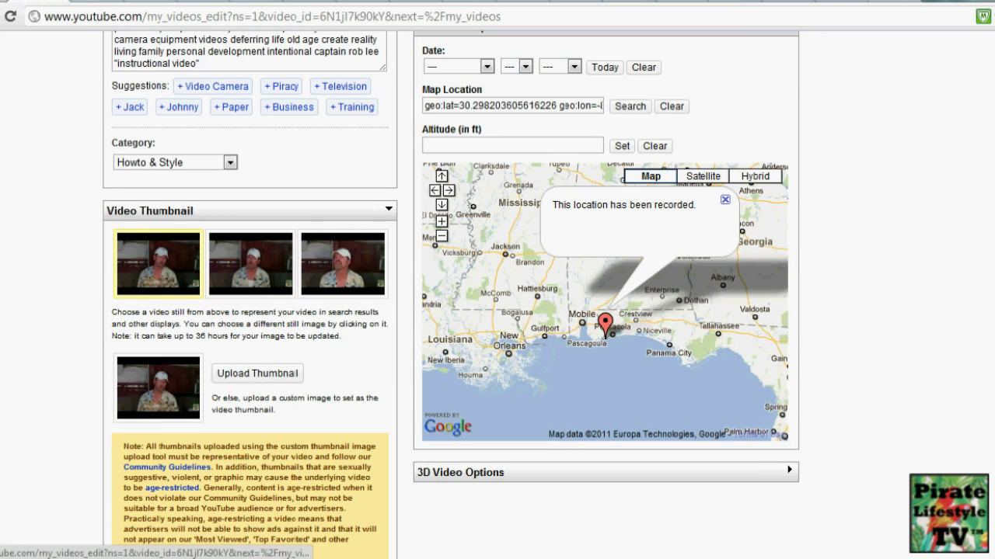
left_click(257, 373)
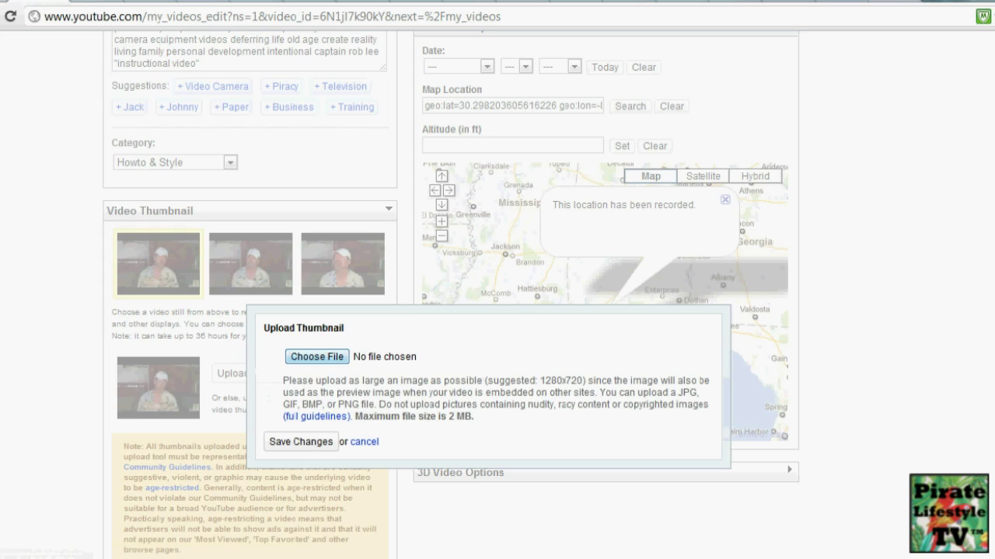
left_click(317, 356)
scroll(485, 268, "down", 10)
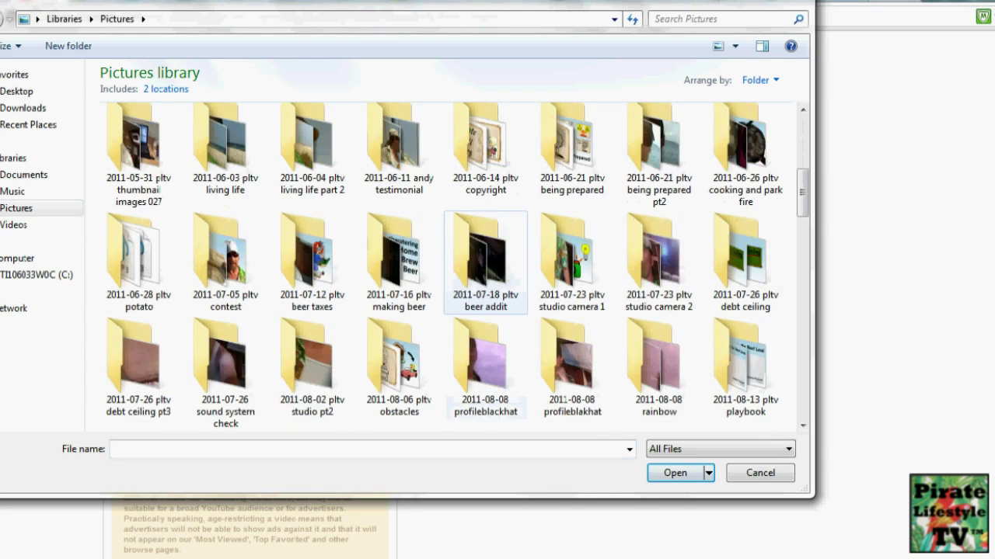
left_click(396, 276)
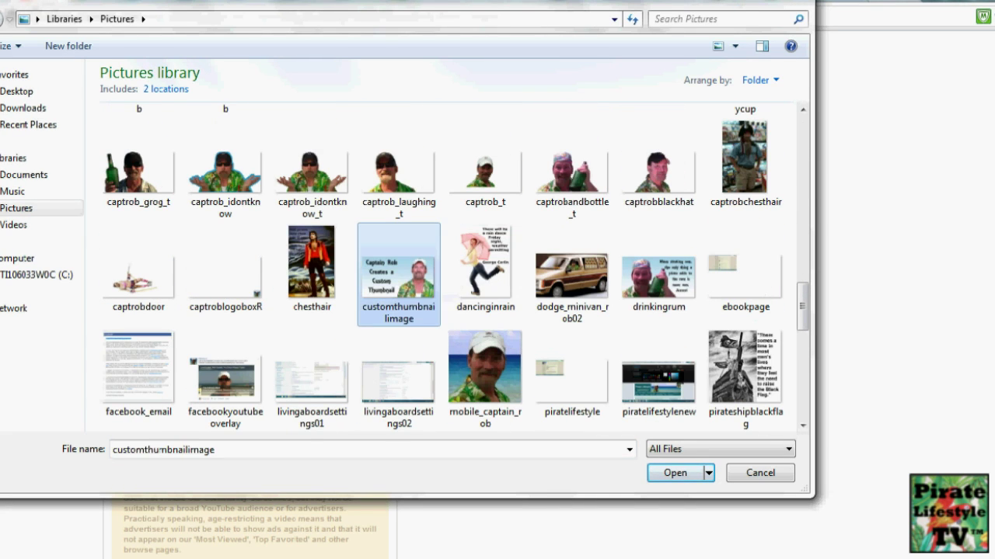
key("Return")
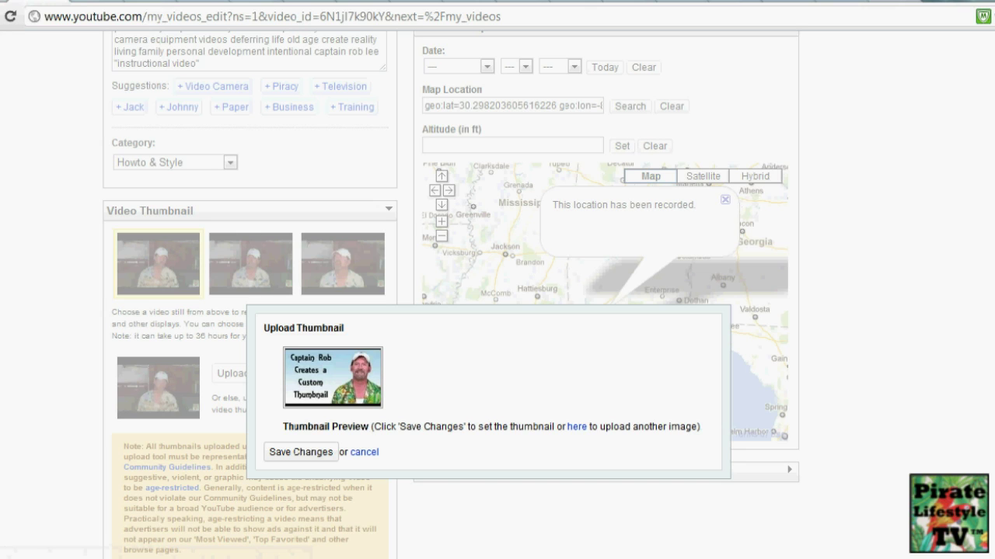
left_click(364, 452)
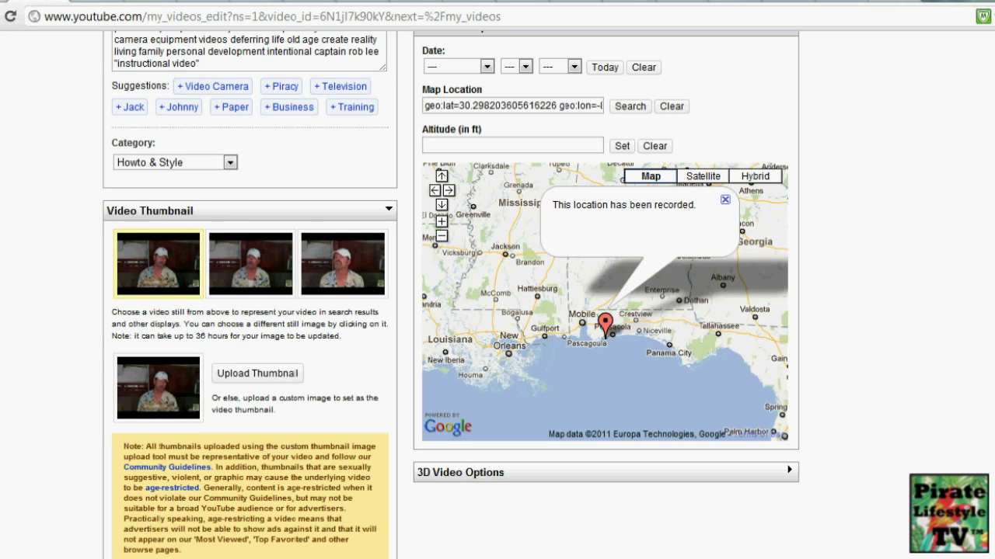